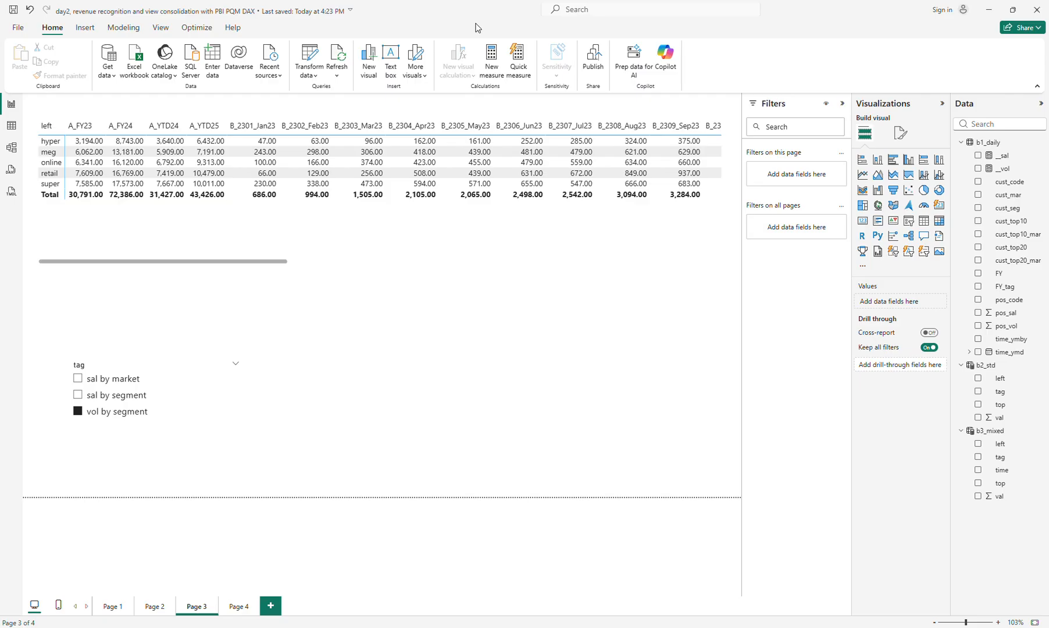
# Add a new report page and place an empty matrix visual near the page's upper-left corner
pyautogui.click(271, 606)
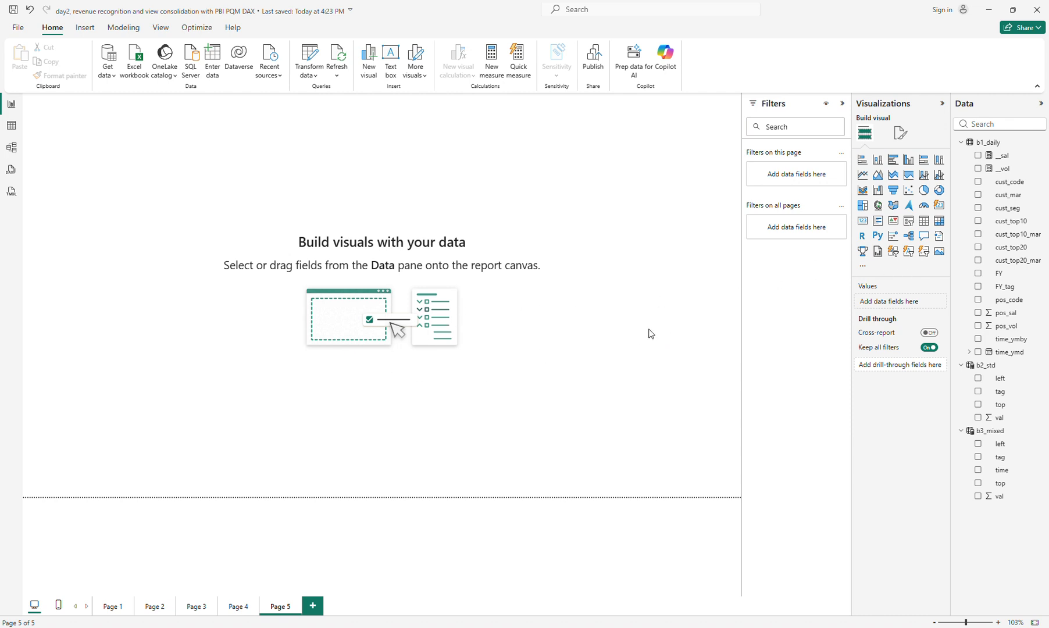
pyautogui.click(937, 223)
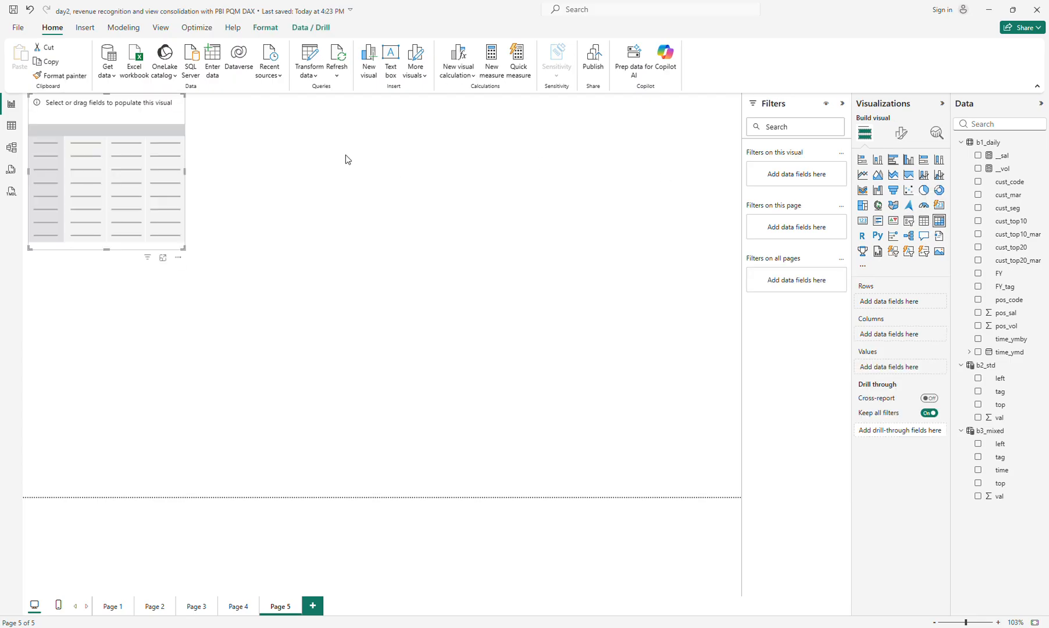
pyautogui.moveTo(123, 126); pyautogui.dragTo(149, 161)
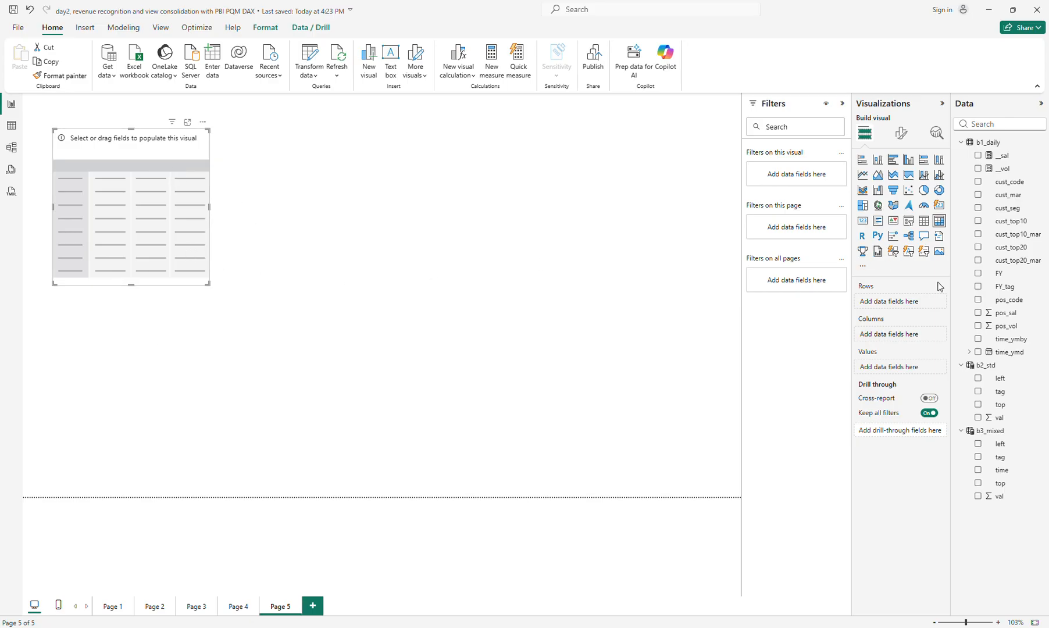
# Fill the matrix with cust_mar as rows, FY as columns, and __sal and __vol as values, resizing it to fit all the data
pyautogui.click(978, 273)
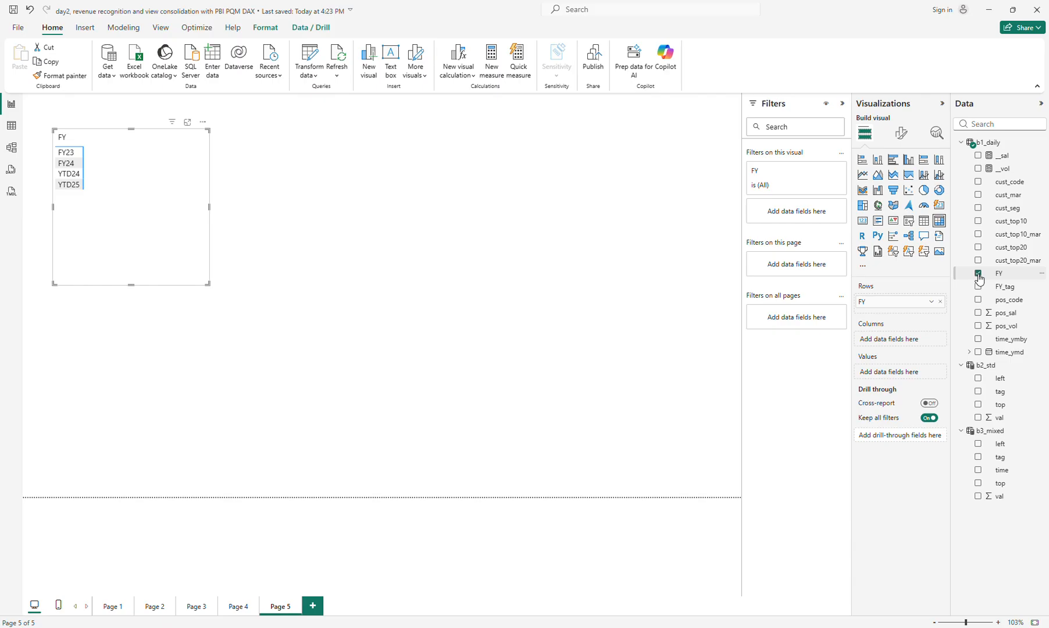
pyautogui.moveTo(910, 307); pyautogui.dragTo(907, 335)
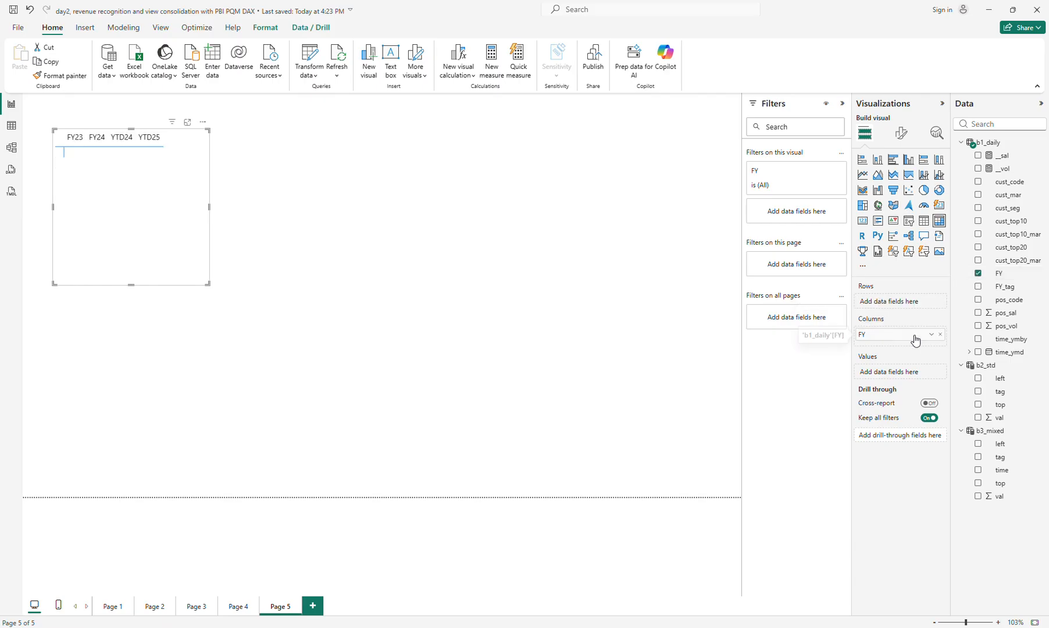
pyautogui.click(978, 156)
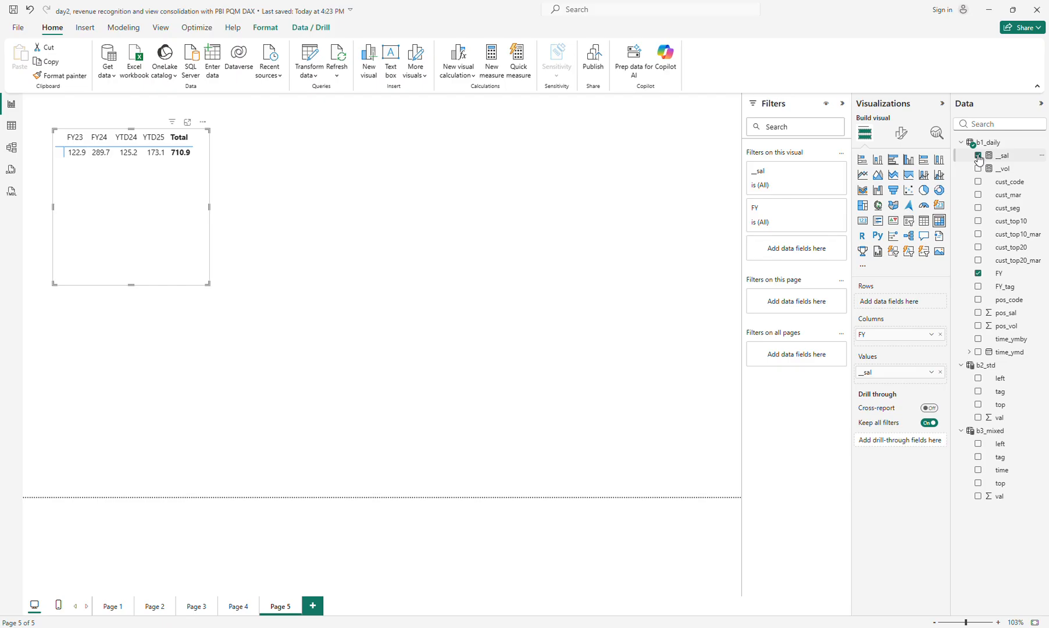
pyautogui.click(977, 169)
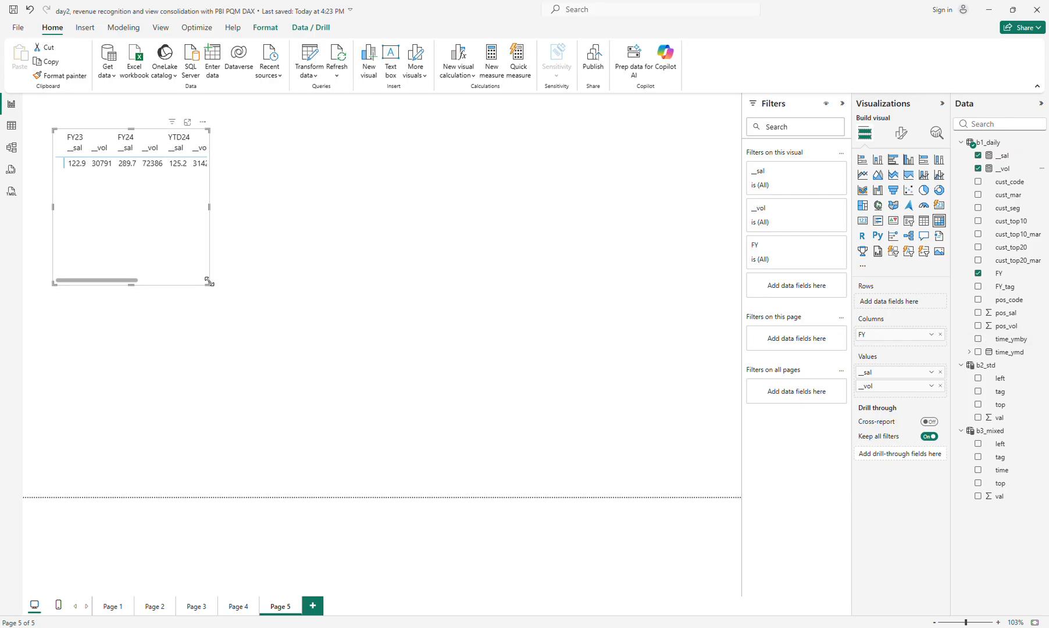
pyautogui.moveTo(207, 283); pyautogui.dragTo(356, 202)
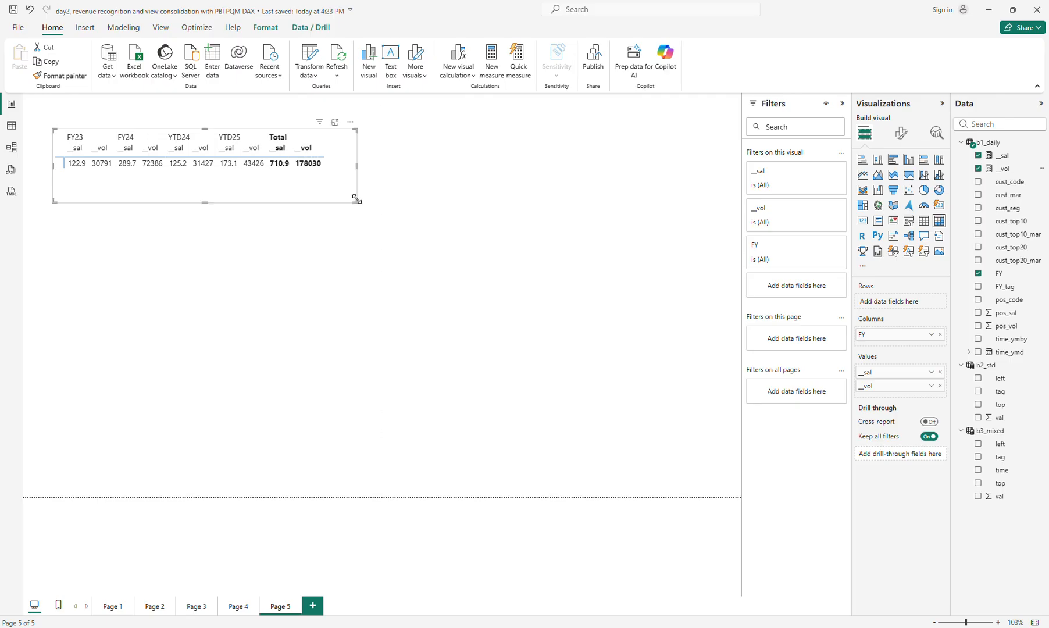
pyautogui.click(978, 194)
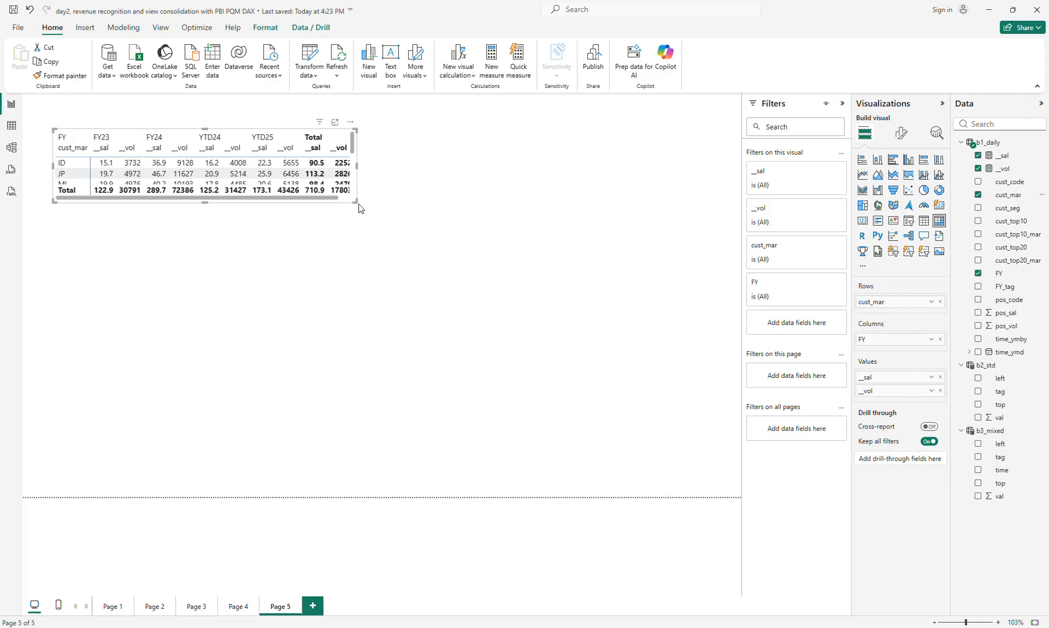
pyautogui.moveTo(356, 202); pyautogui.dragTo(370, 272)
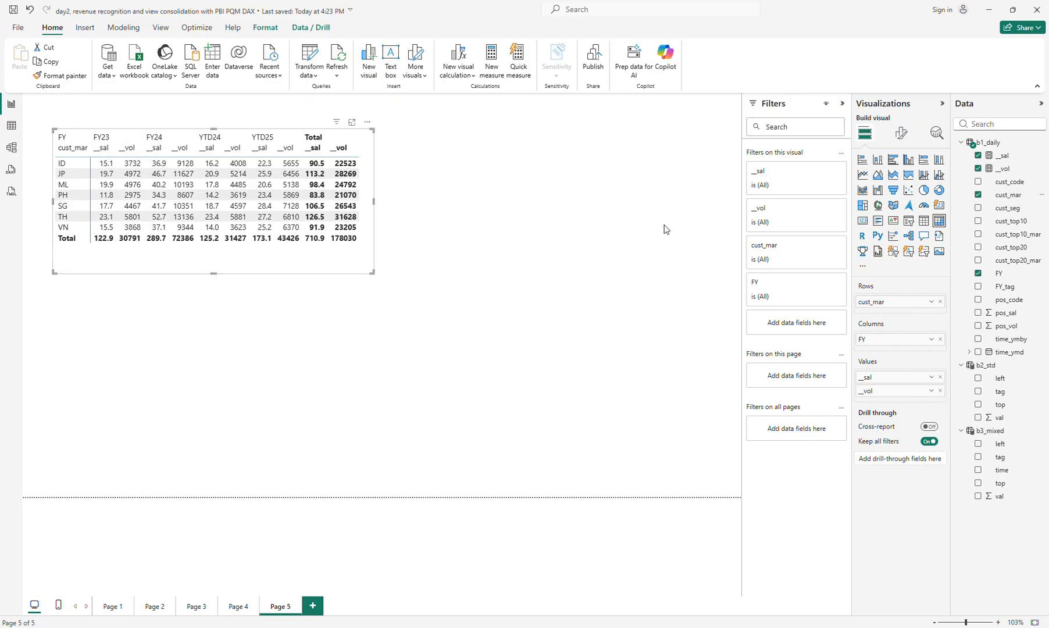
# Create a measure in the b1_daily table defined as __asp = DIVIDE([__sal], [__vol])
pyautogui.rightClick(997, 144)
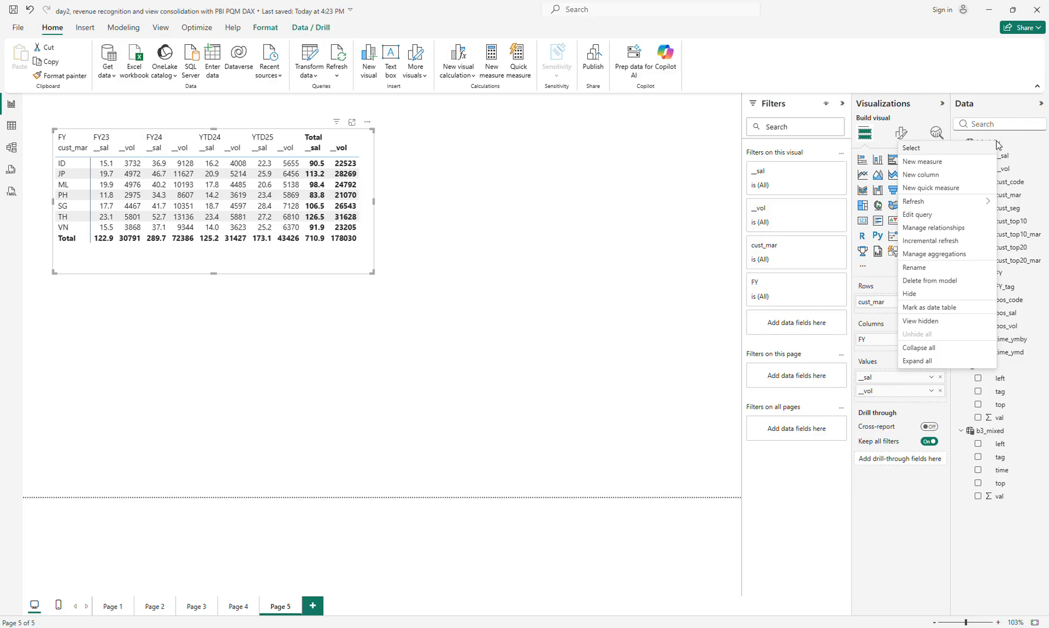
pyautogui.click(924, 163)
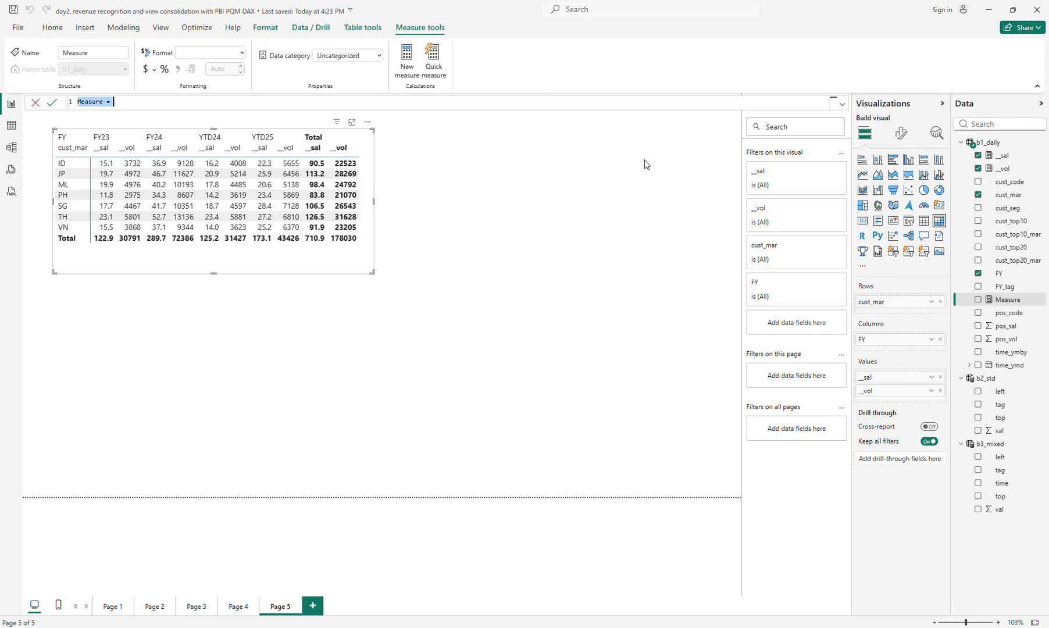
pyautogui.write('__asp = div')
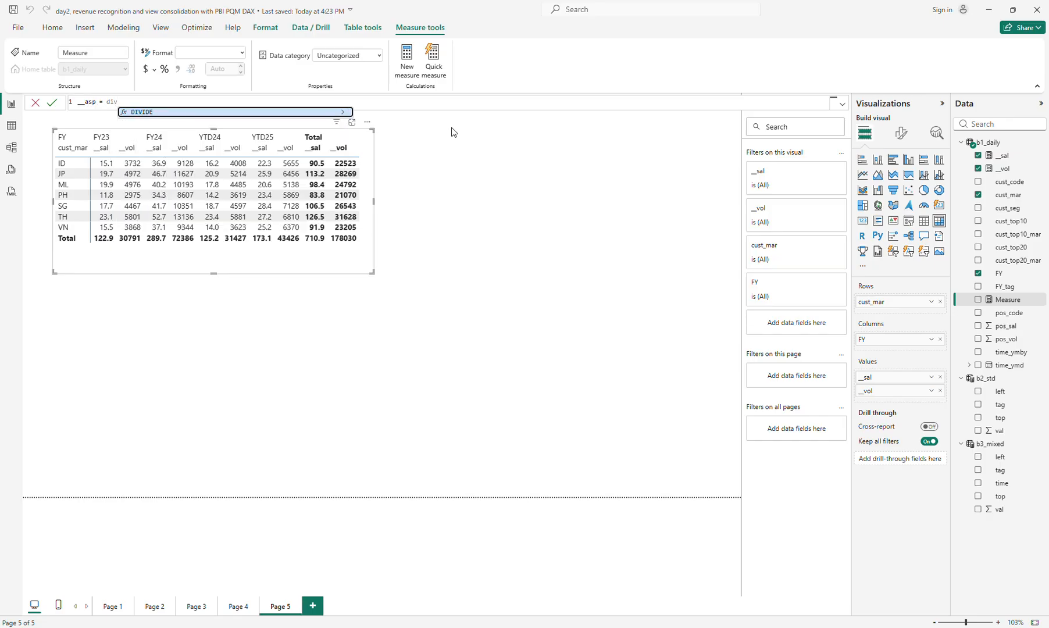
pyautogui.press('Tab')
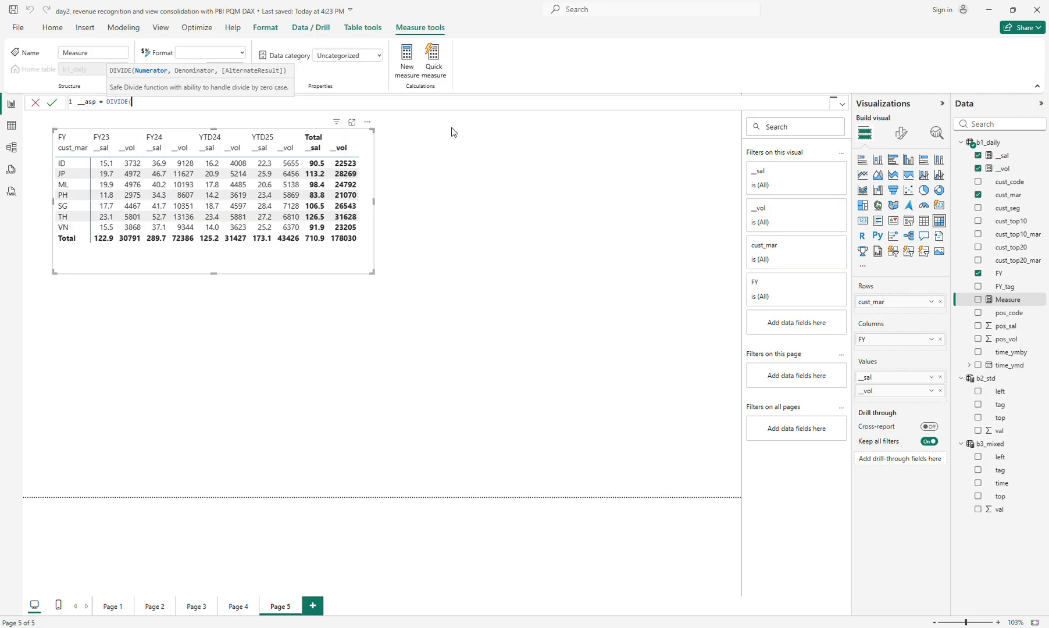
pyautogui.write('_s')
pyautogui.press('Tab')
pyautogui.write(', _')
pyautogui.press('Down')
pyautogui.press('Tab')
pyautogui.write(')')
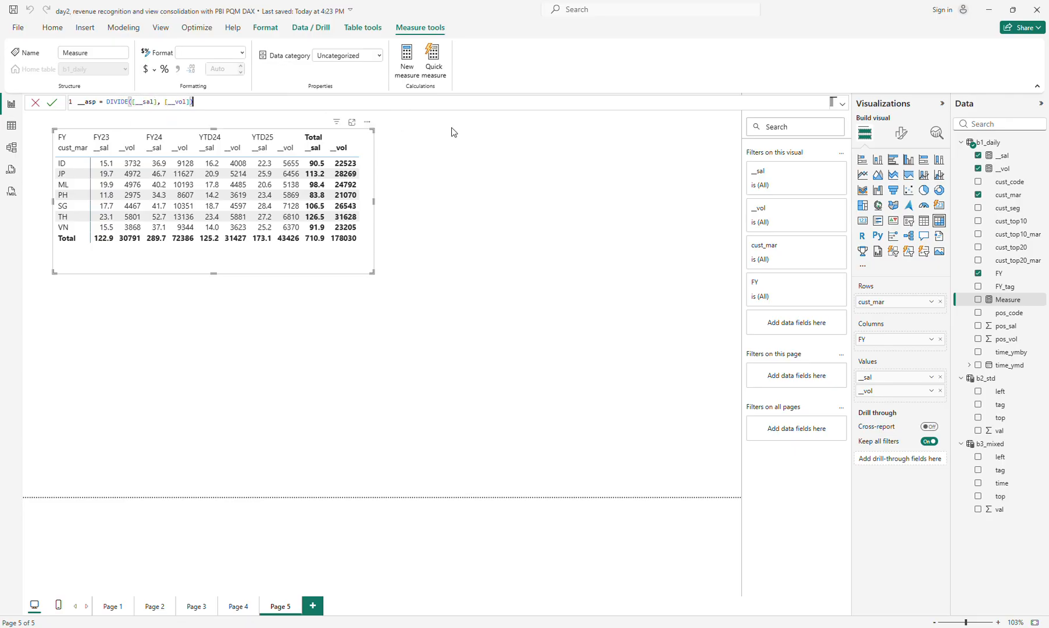
pyautogui.press('Return')
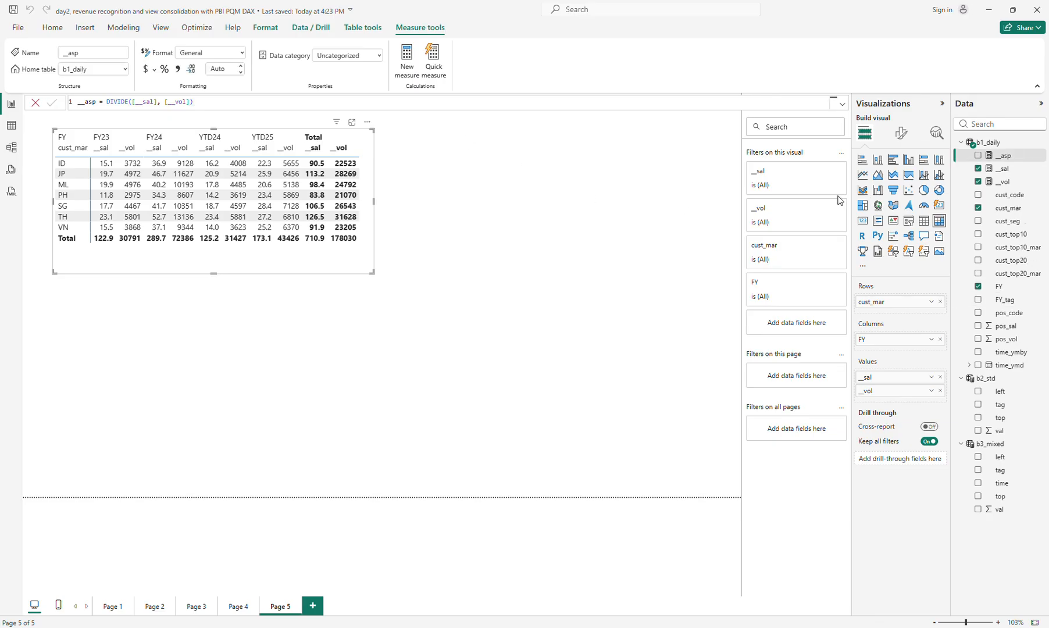
# Add __asp to the widened matrix's values and change the measure's formula to DIVIDE([__sal], [__vol]/1e3)
pyautogui.click(978, 156)
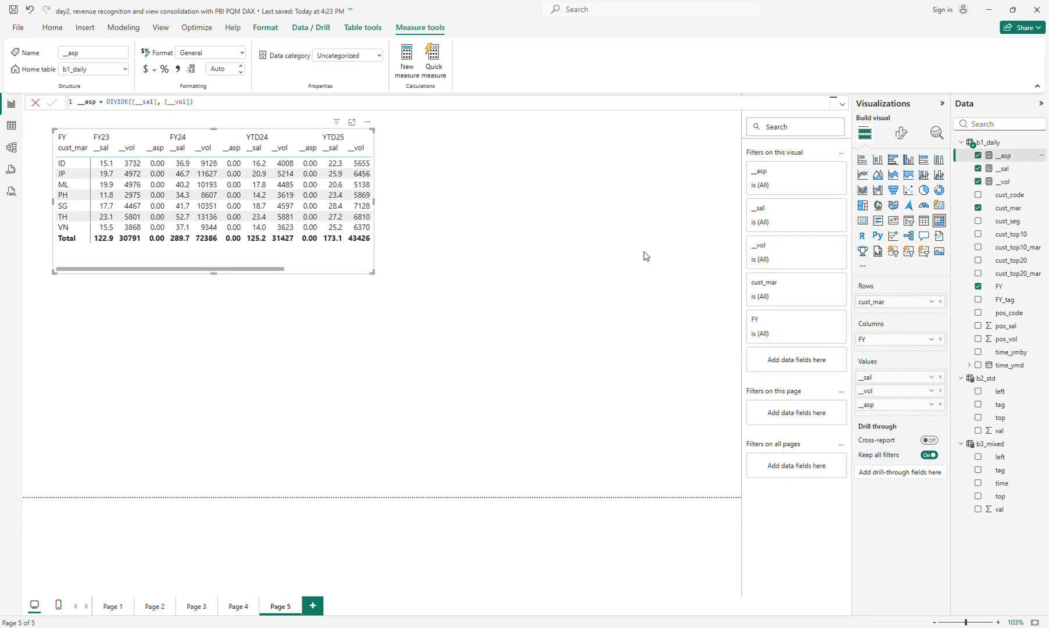
pyautogui.moveTo(443, 280); pyautogui.dragTo(502, 268)
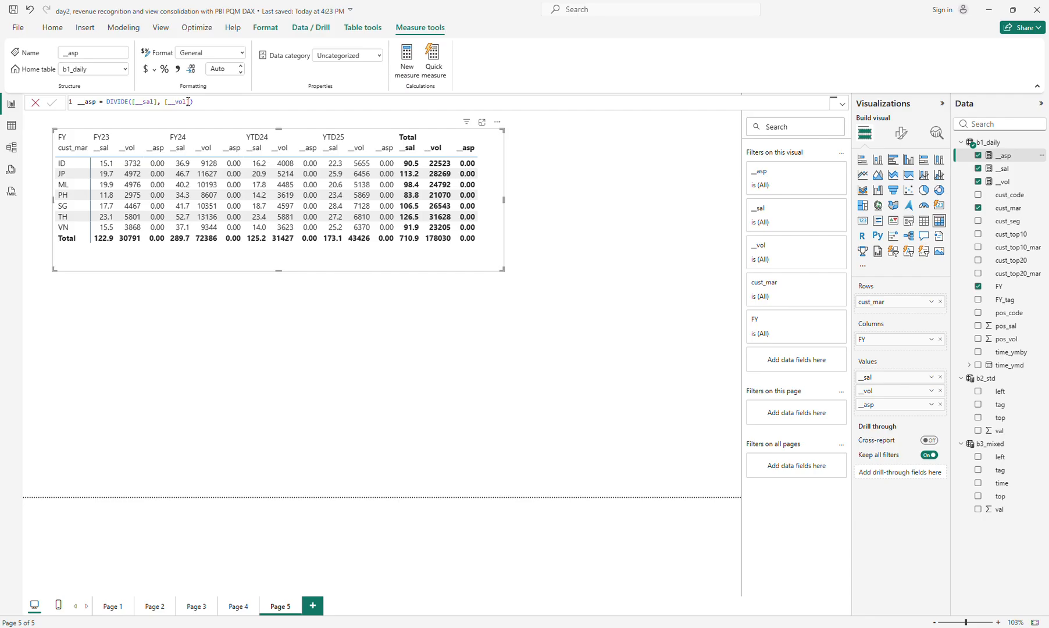
pyautogui.write(']/1e3')
pyautogui.press('Return')
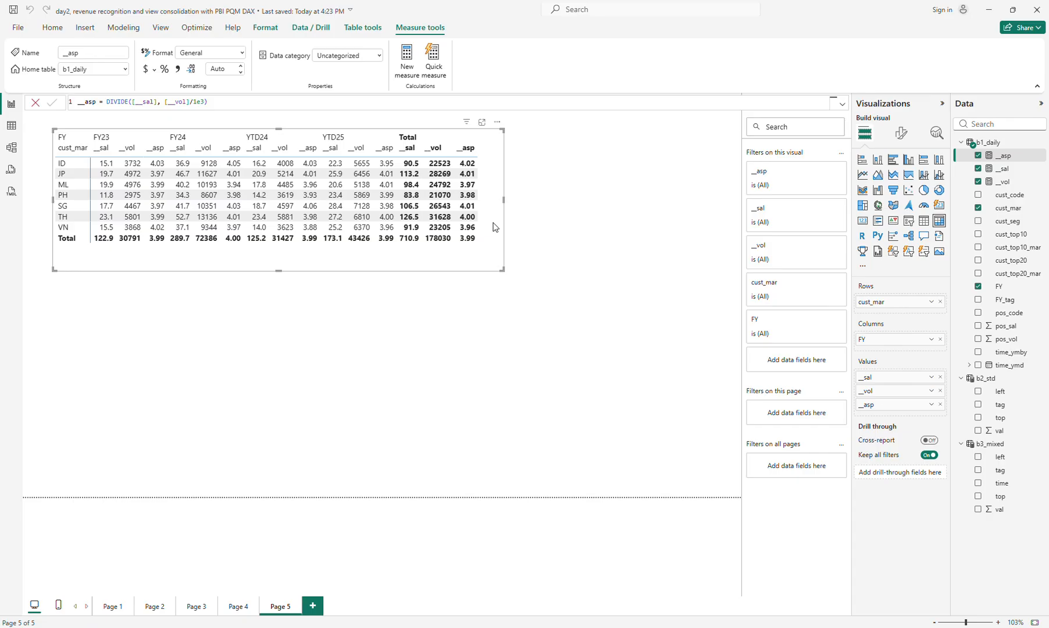
# Nudge the matrix slightly toward the page's upper-left corner and place a copy of it below
pyautogui.moveTo(492, 242); pyautogui.dragTo(487, 238)
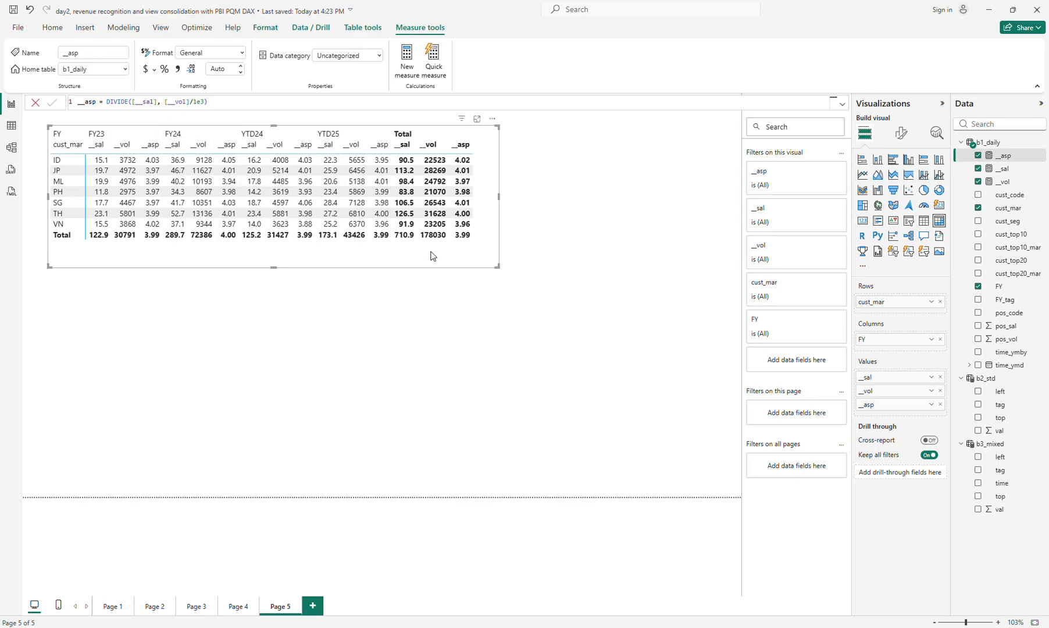
pyautogui.moveTo(429, 251); pyautogui.dragTo(429, 250)
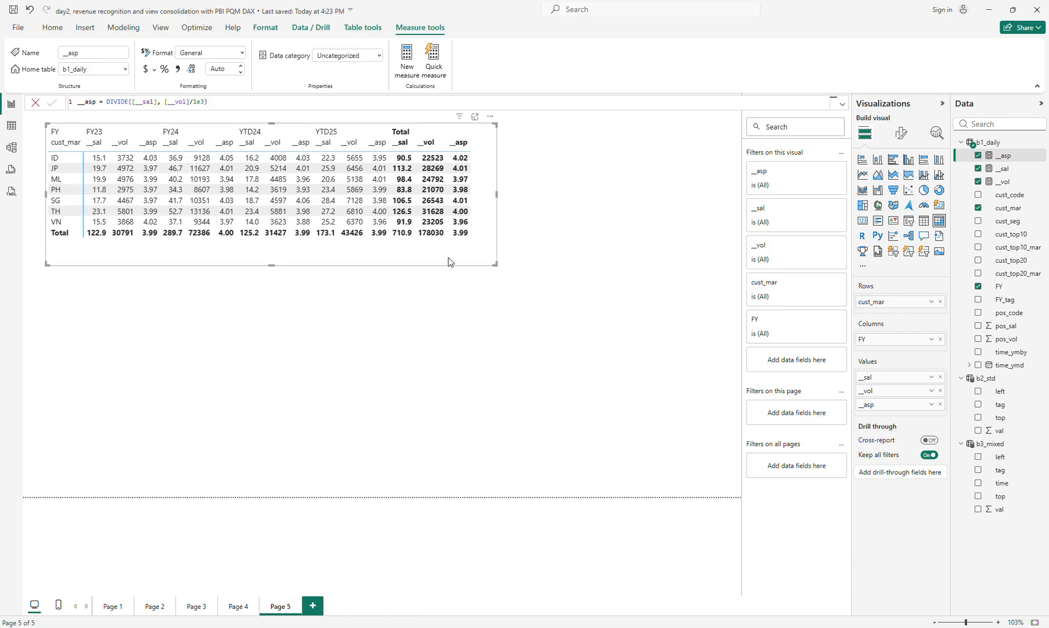
pyautogui.click(448, 263)
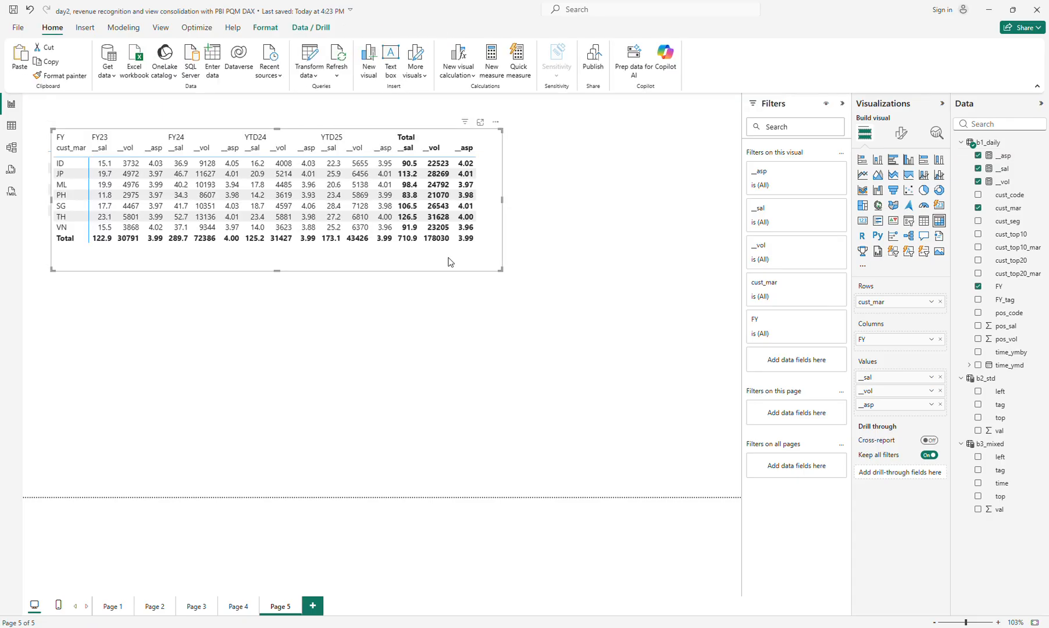
pyautogui.hotkey('ctrl', 'c')
pyautogui.hotkey('ctrl', 'v')
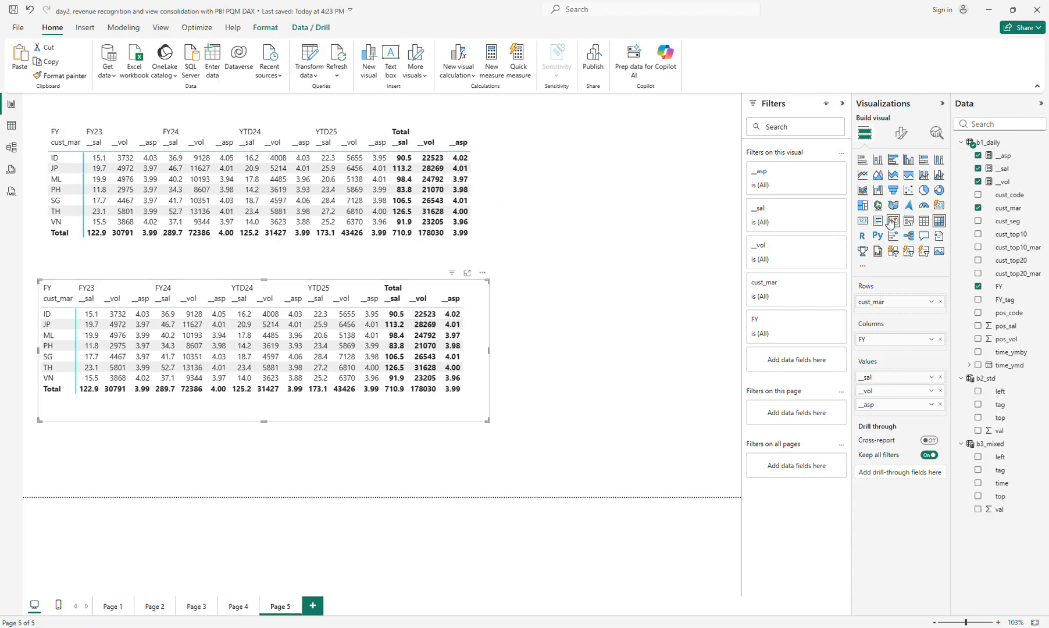
# Turn on switching values to rows for the copied matrix
pyautogui.click(901, 134)
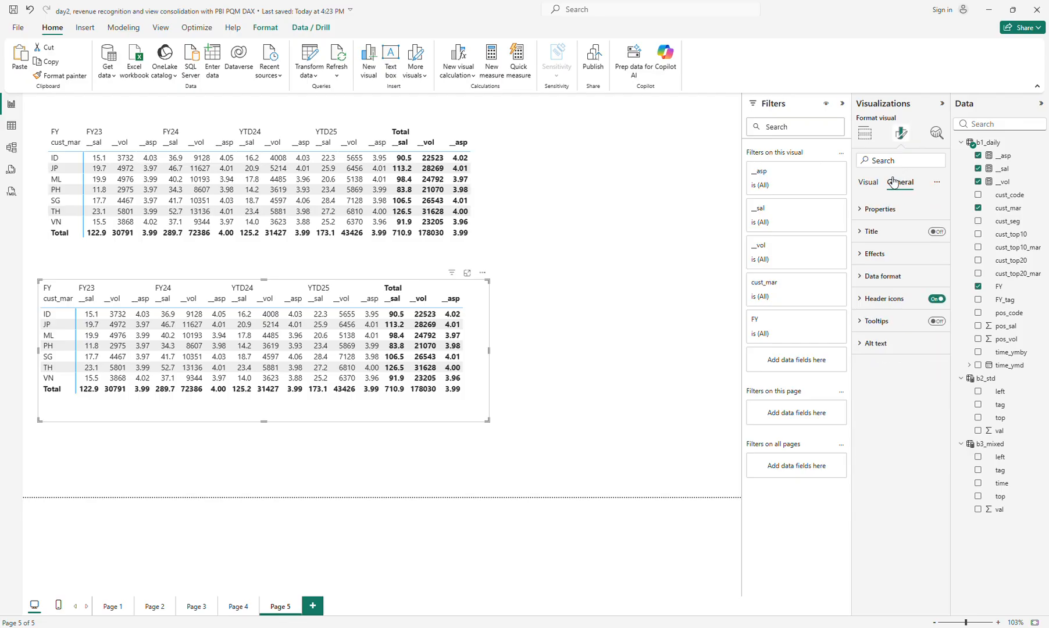
pyautogui.click(872, 276)
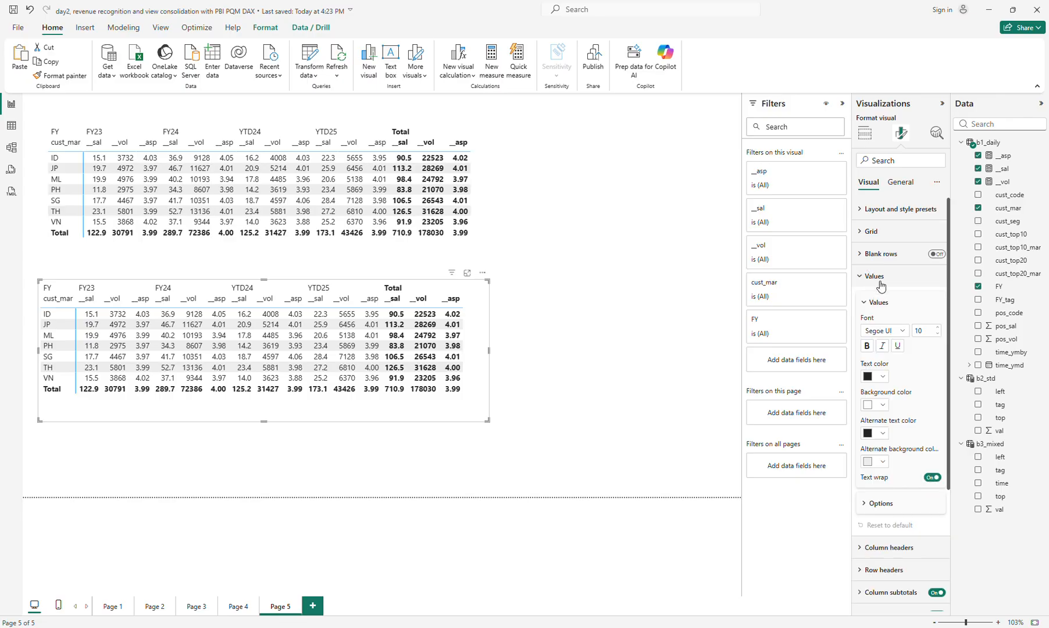
pyautogui.click(878, 504)
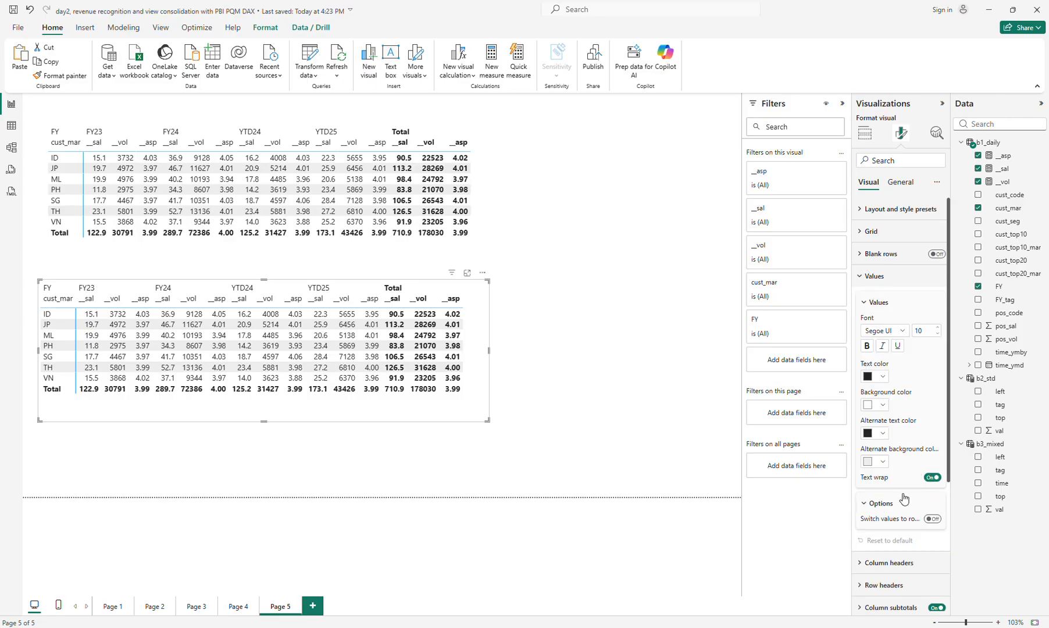
pyautogui.click(932, 519)
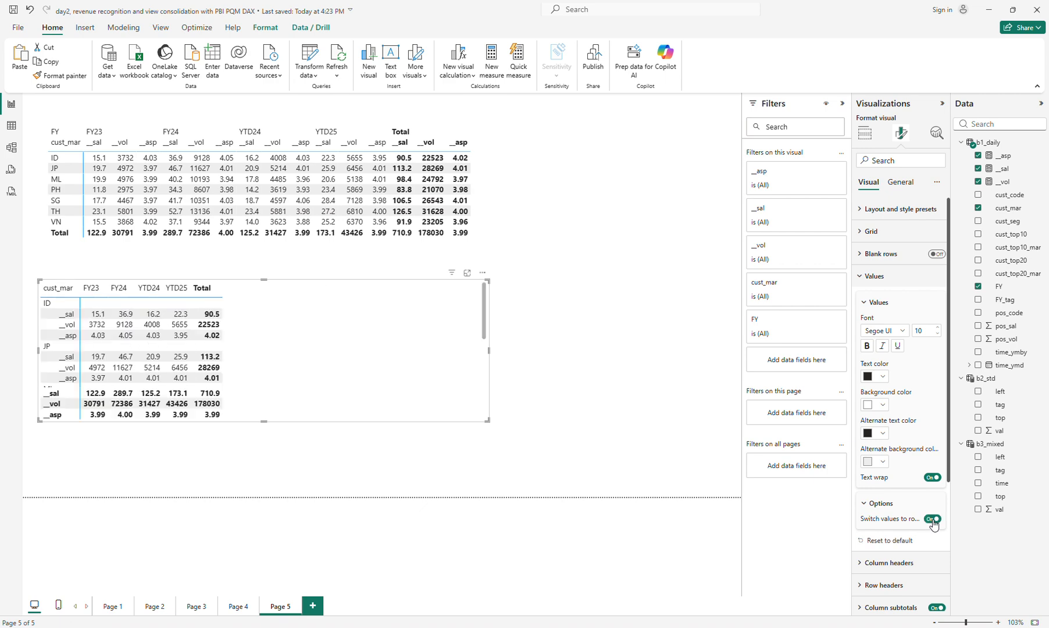
# Make the copied matrix narrower and taller, and align it beneath the original matrix
pyautogui.moveTo(434, 375); pyautogui.dragTo(435, 367)
pyautogui.moveTo(489, 412); pyautogui.dragTo(266, 478)
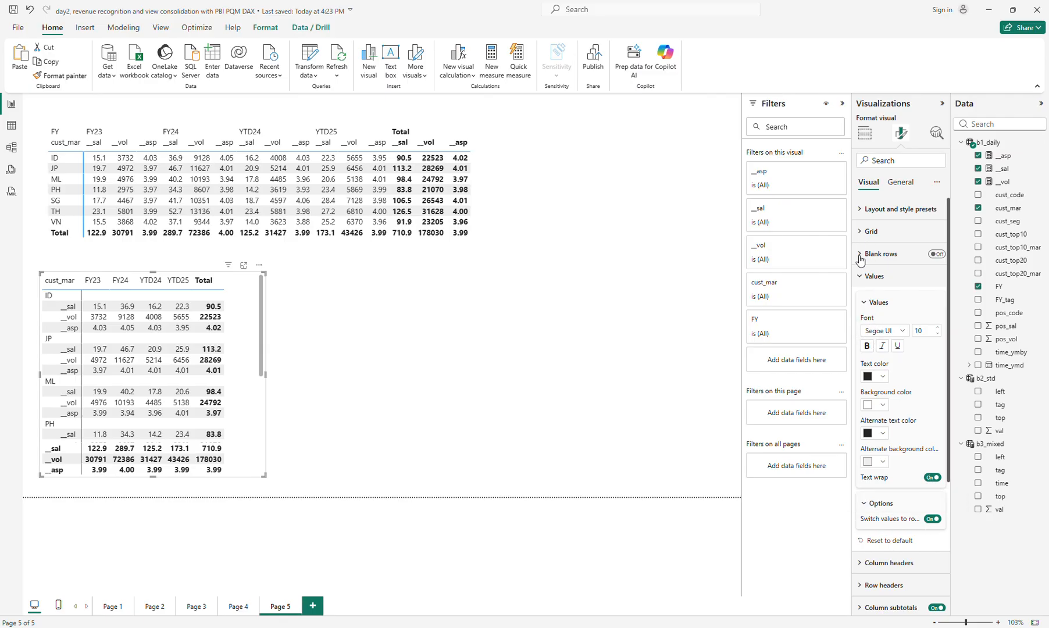
pyautogui.click(860, 277)
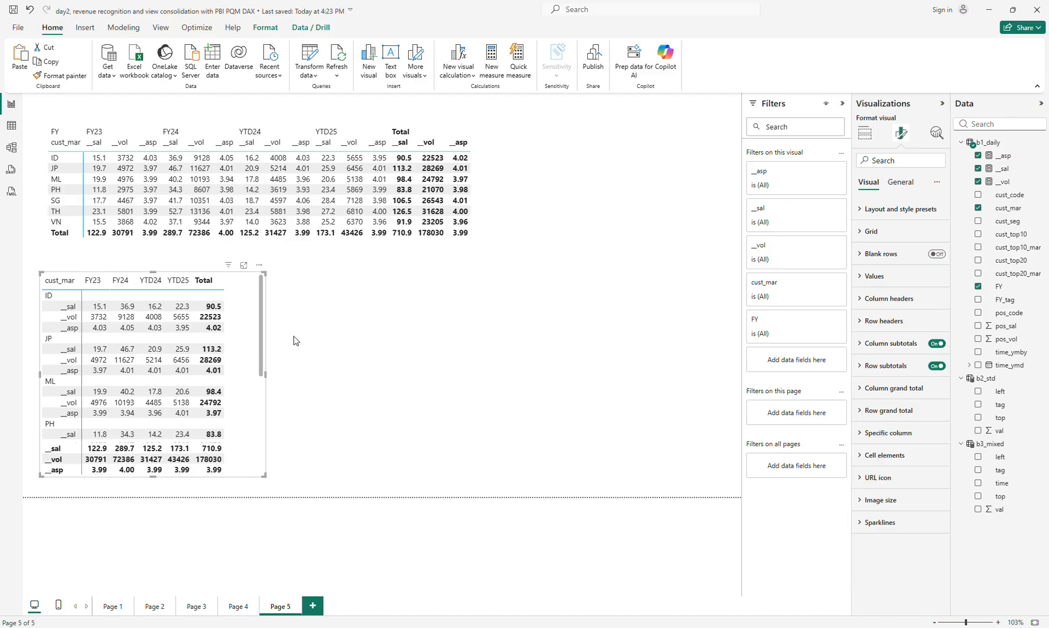
pyautogui.moveTo(256, 330); pyautogui.dragTo(263, 327)
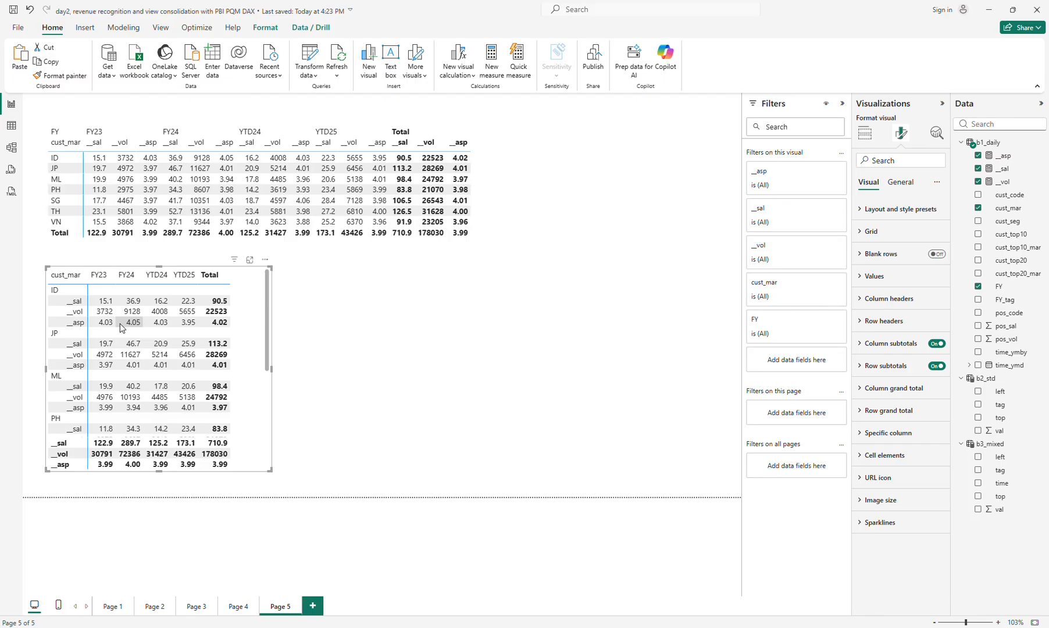
pyautogui.click(348, 289)
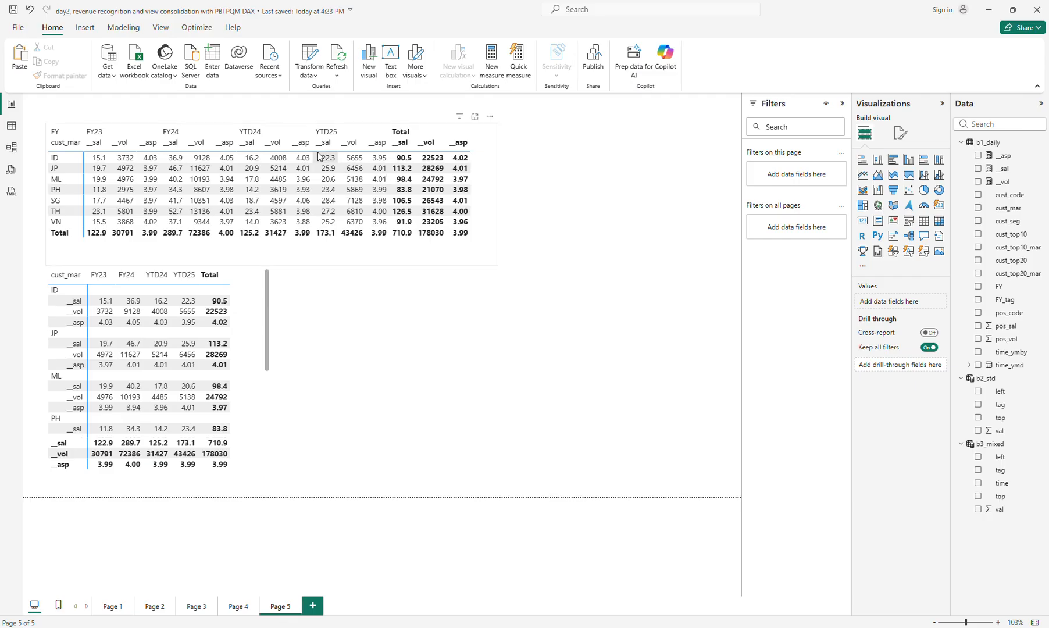
# Create a new calculated table and start its DAX formula as b4_master =, followed by a new line
pyautogui.click(129, 30)
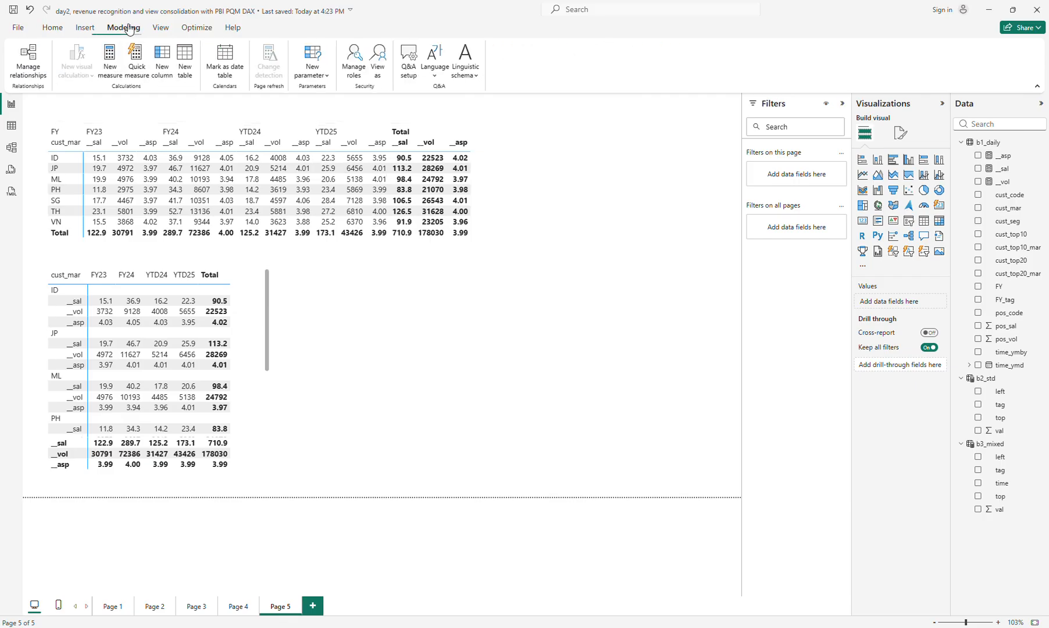
pyautogui.click(185, 71)
pyautogui.write('b')
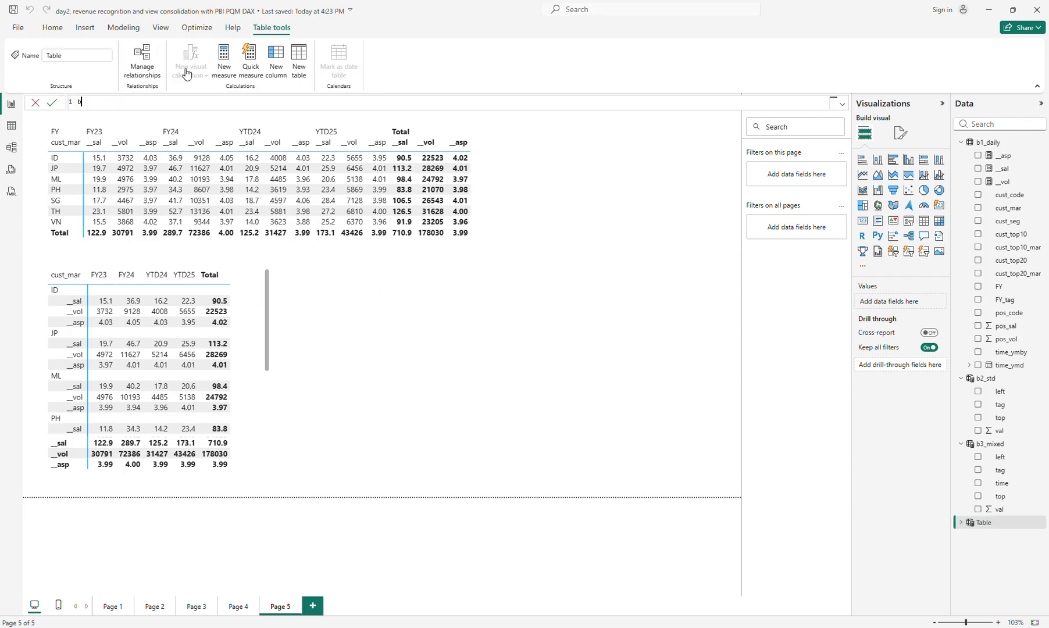
pyautogui.write('4_master =')
pyautogui.press('BackSpace')
pyautogui.hotkey('shift', 'Return')
pyautogui.press('Escape')
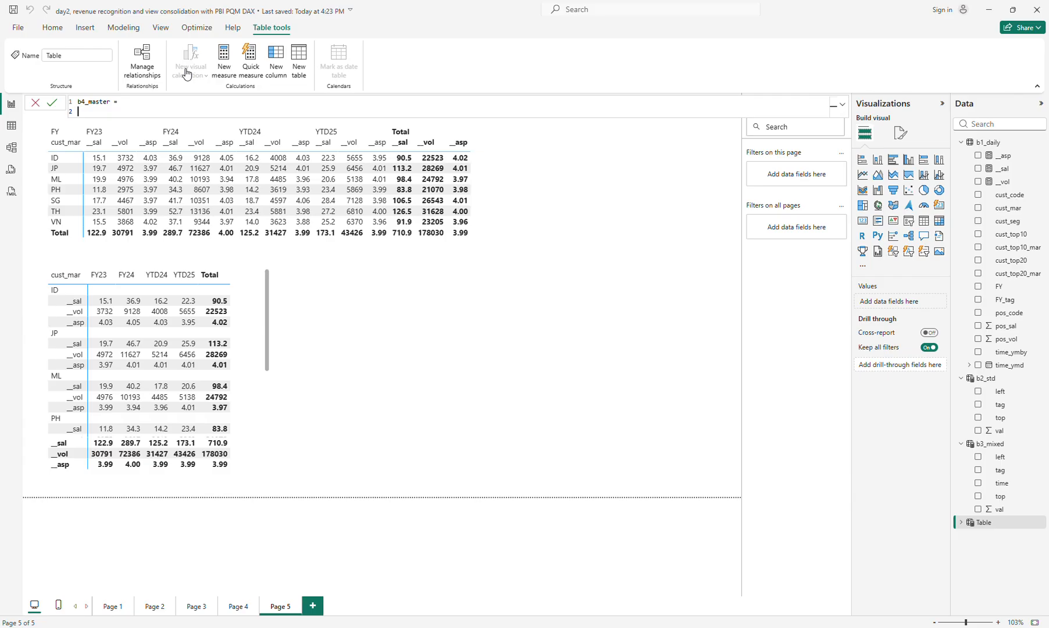
# Define variable m1 as row("name", "sales", "abbr", "sal", "order", 1) on the formula's second line
pyautogui.write('var ')
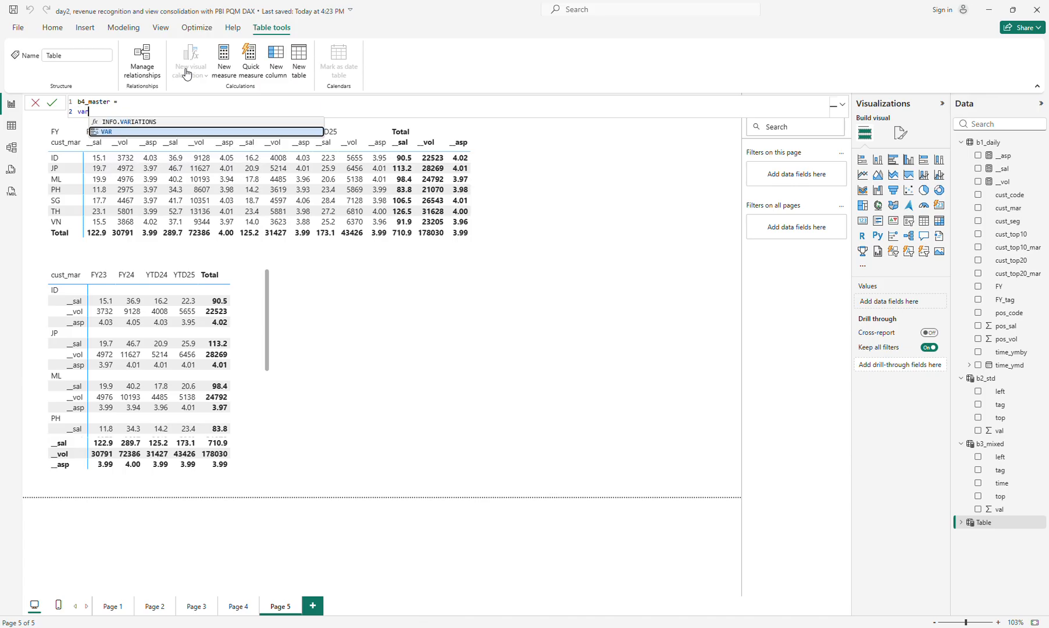
pyautogui.write('m')
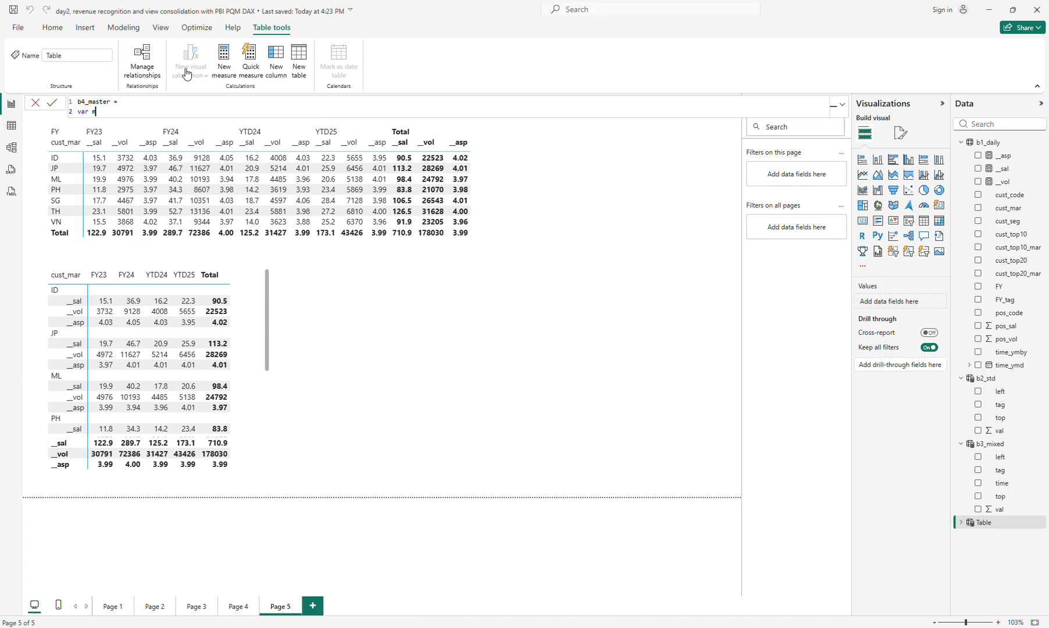
pyautogui.write('l ')
pyautogui.write('= (')
pyautogui.write('row(')
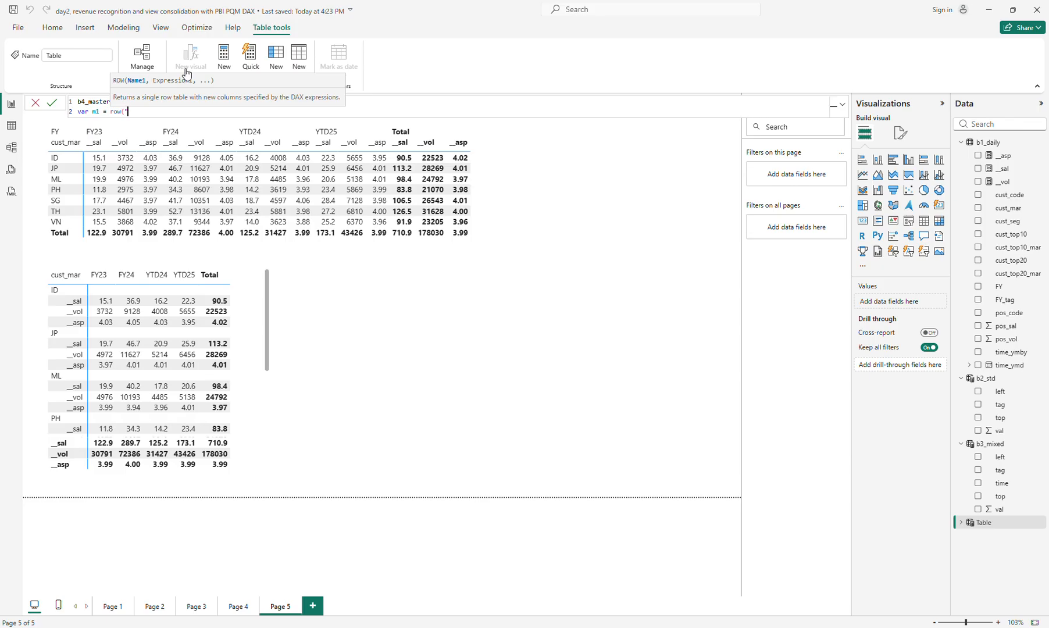
pyautogui.write('"name",')
pyautogui.write('"sales", "ab')
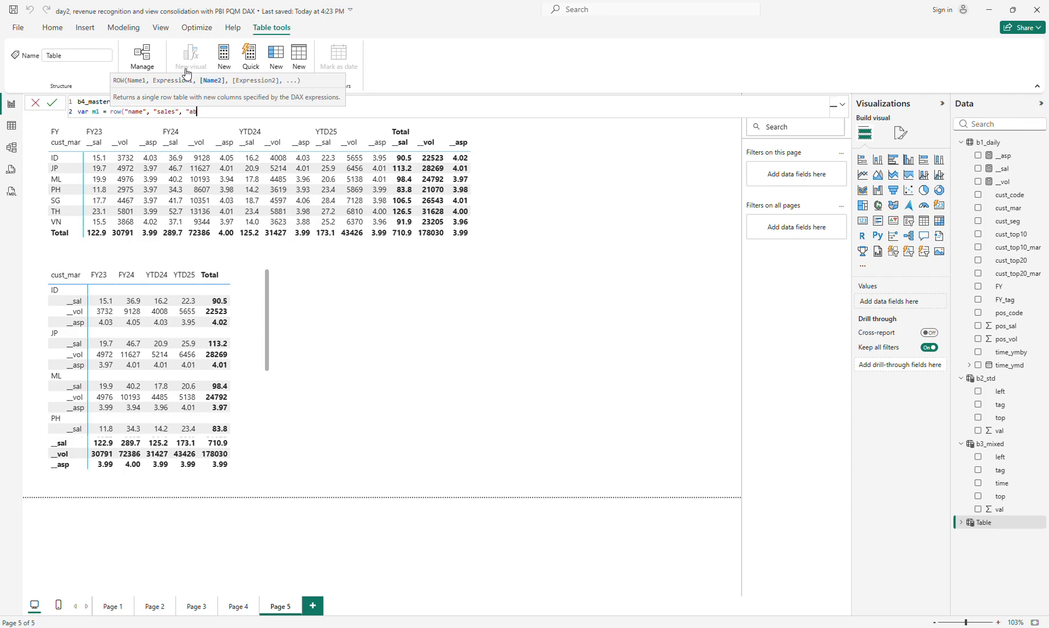
pyautogui.write('br", "sal", "order", 1)')
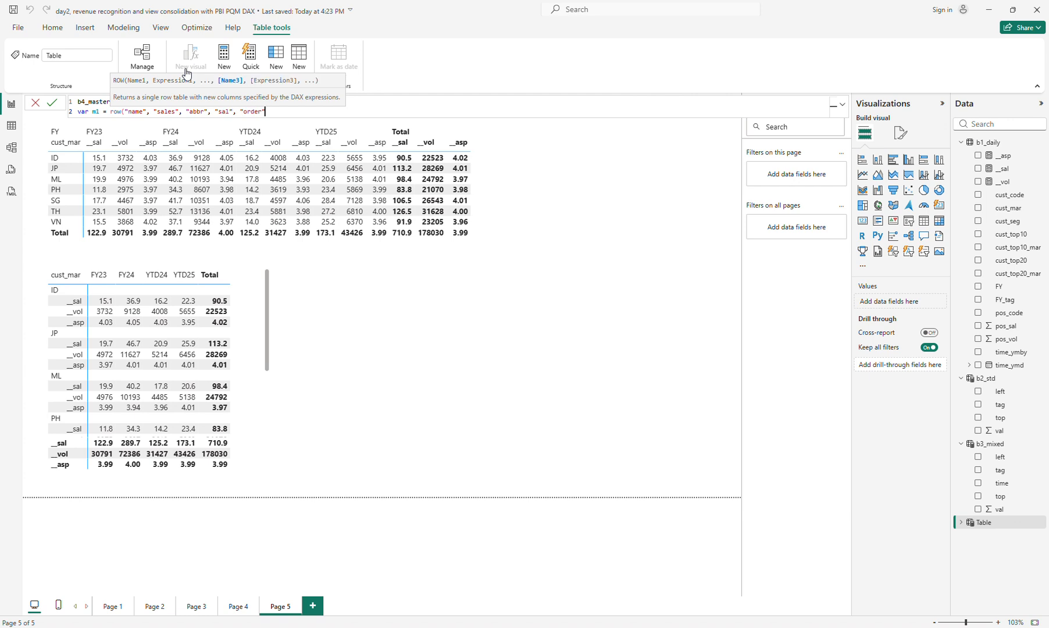
pyautogui.hotkey('shift', 'Return')
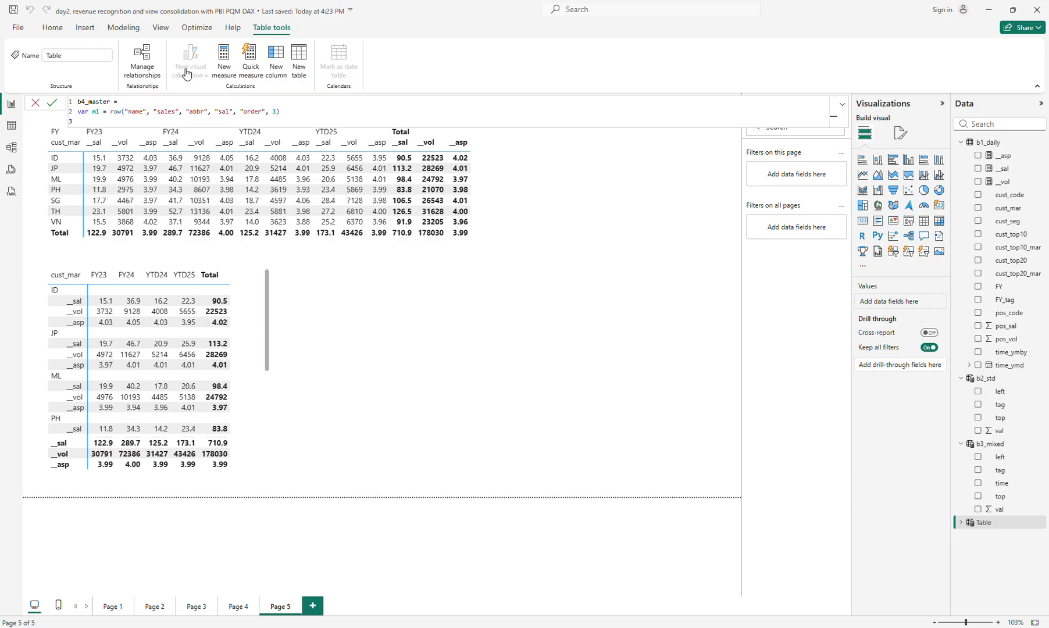
# Duplicate the m1 variable line twice directly below the original
pyautogui.hotkey('shift', 'Up')
pyautogui.press('Home')
pyautogui.hotkey('shift', 'Down')
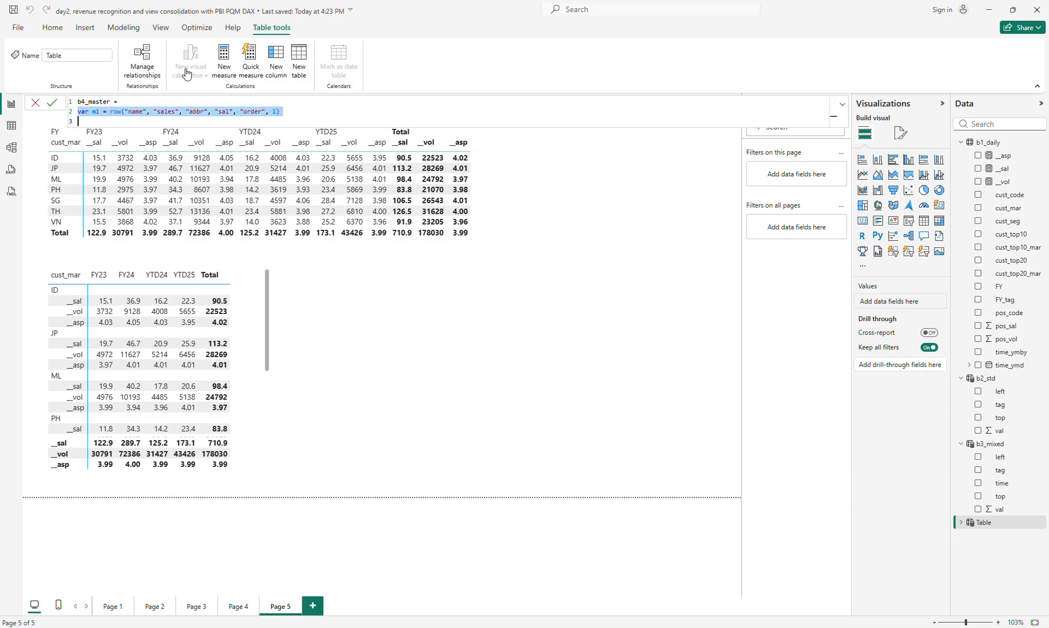
pyautogui.press('Down')
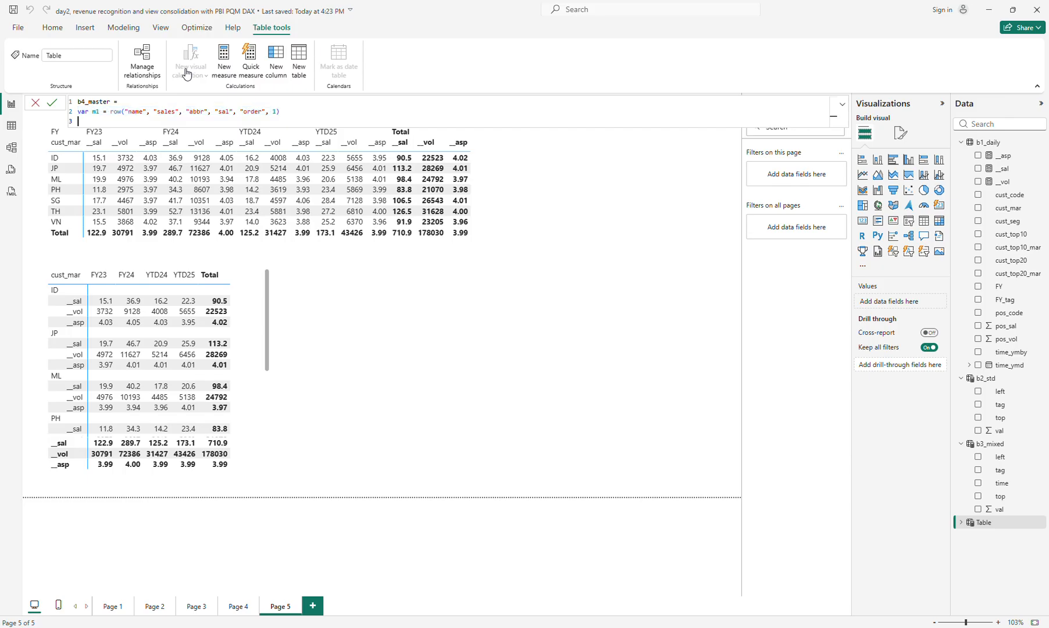
pyautogui.hotkey('ctrl', 'v')
pyautogui.hotkey('ctrl', 'v')
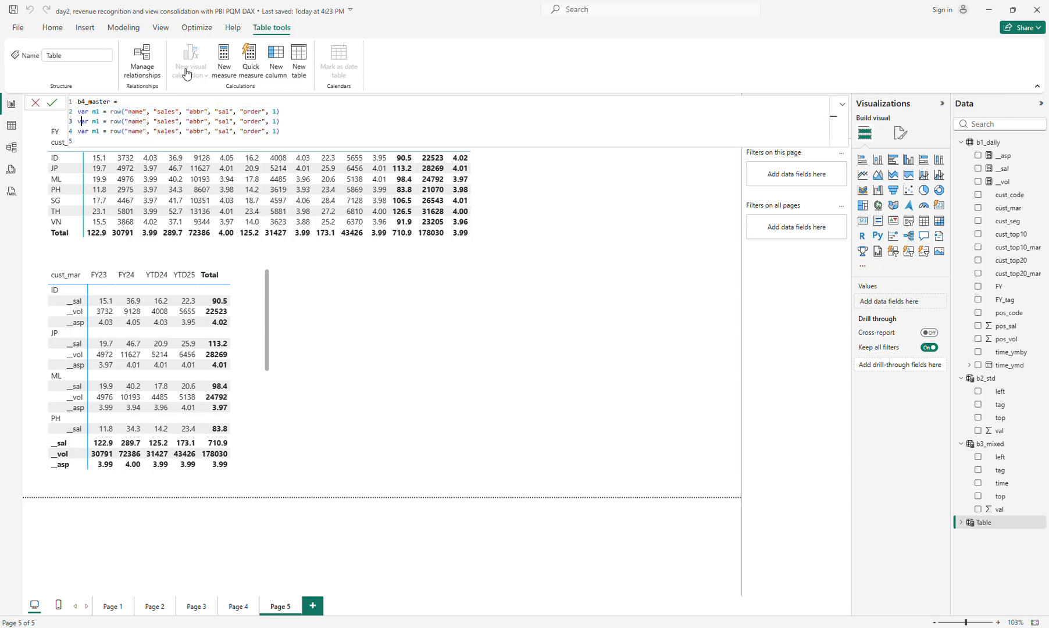
# Rename the variables on the two duplicated lines m2 and m3
pyautogui.press('Right')
pyautogui.press('Right')
pyautogui.press('Right')
pyautogui.press('Right')
pyautogui.press('Delete')
pyautogui.write('2')
pyautogui.press('Down')
pyautogui.press('BackSpace')
pyautogui.write('3')
# Change the name value to "volume" in the m2 row and "selling price" in the m3 row
pyautogui.press('Right')
pyautogui.doubleClick(169, 121)
pyautogui.write('volume')
pyautogui.press('Down')
pyautogui.hotkey('ctrl', 'shift', 'Left')
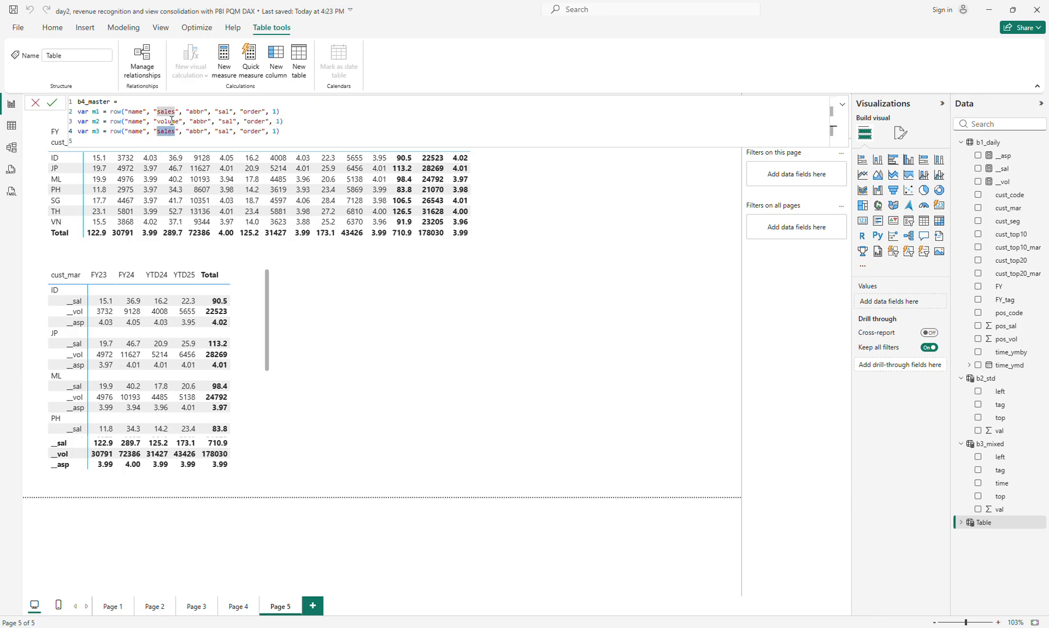
pyautogui.write('selling pric')
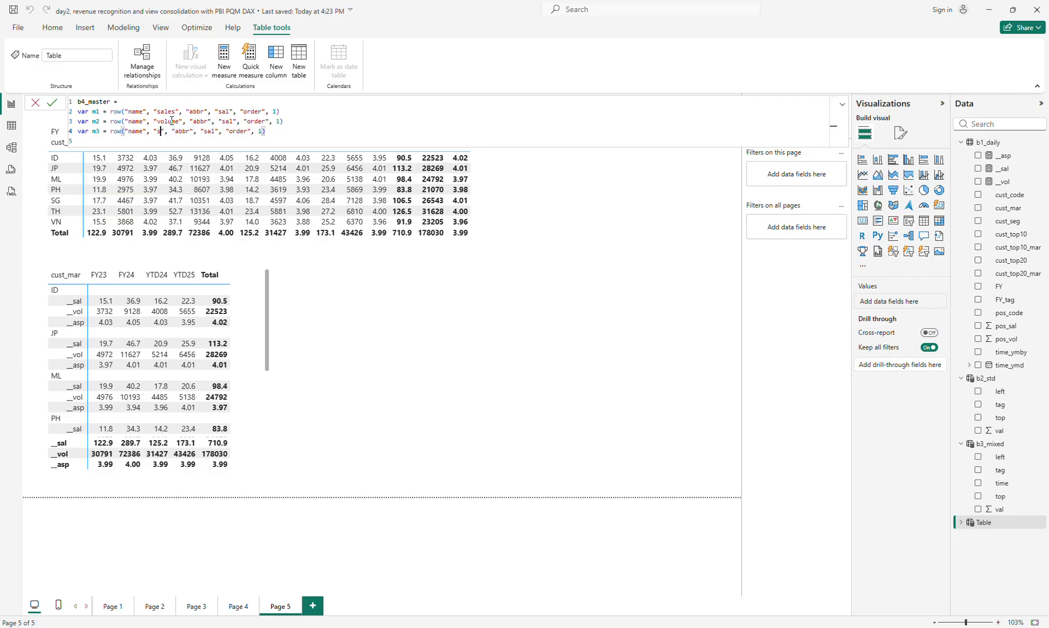
pyautogui.write('e')
# Set the abbr value to "vol" in the m2 row and "asp" in the m3 row
pyautogui.press('Up')
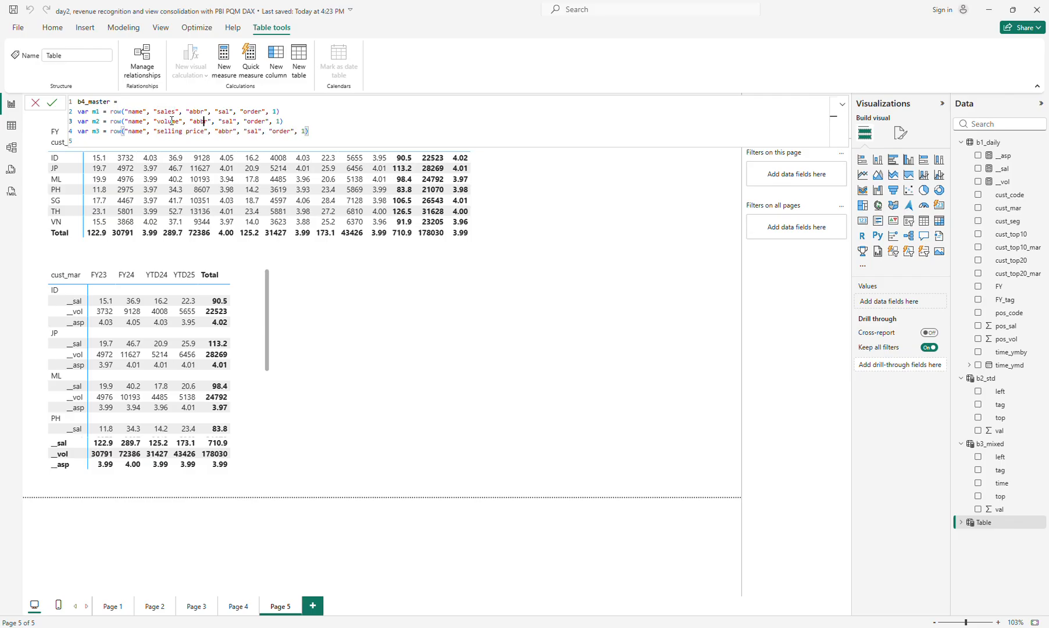
pyautogui.press('Right')
pyautogui.press('Right')
pyautogui.press('Right')
pyautogui.press('Right')
pyautogui.press('Right')
pyautogui.hotkey('ctrl', 'shift', 'Right')
pyautogui.write('vol')
pyautogui.press('Down')
pyautogui.press('Right')
pyautogui.press('Right')
pyautogui.press('Right')
pyautogui.press('Right')
pyautogui.hotkey('ctrl', 'shift', 'Right')
pyautogui.write('asp')
# Set the order value to 2 in the m2 row and 3 in the m3 row
pyautogui.press('Right')
pyautogui.press('Right')
pyautogui.press('Up')
pyautogui.press('Right')
pyautogui.press('Right')
pyautogui.hotkey('shift', 'Right')
pyautogui.write('2')
pyautogui.press('Down')
pyautogui.press('Right')
pyautogui.press('Right')
pyautogui.press('Right')
pyautogui.press('Right')
pyautogui.press('Right')
pyautogui.press('Right')
pyautogui.write('3')
# Finish the formula with return UNION(m1, m2, m3), commit it, and expand b4_master's field list
pyautogui.press('Down')
pyautogui.write('return u')
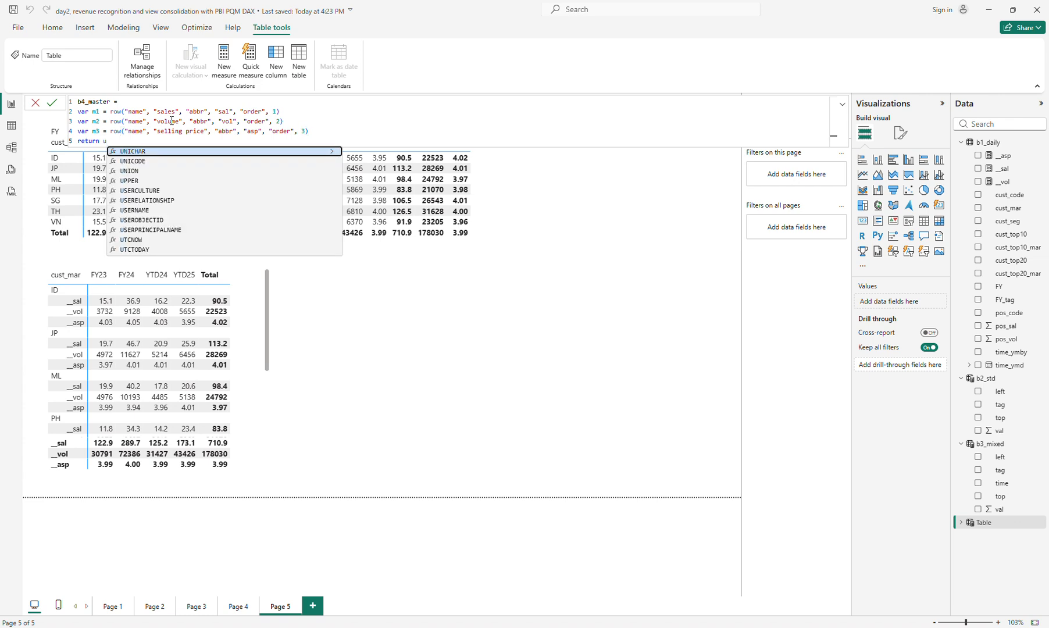
pyautogui.write('n')
pyautogui.press('Down')
pyautogui.press('Down')
pyautogui.press('Tab')
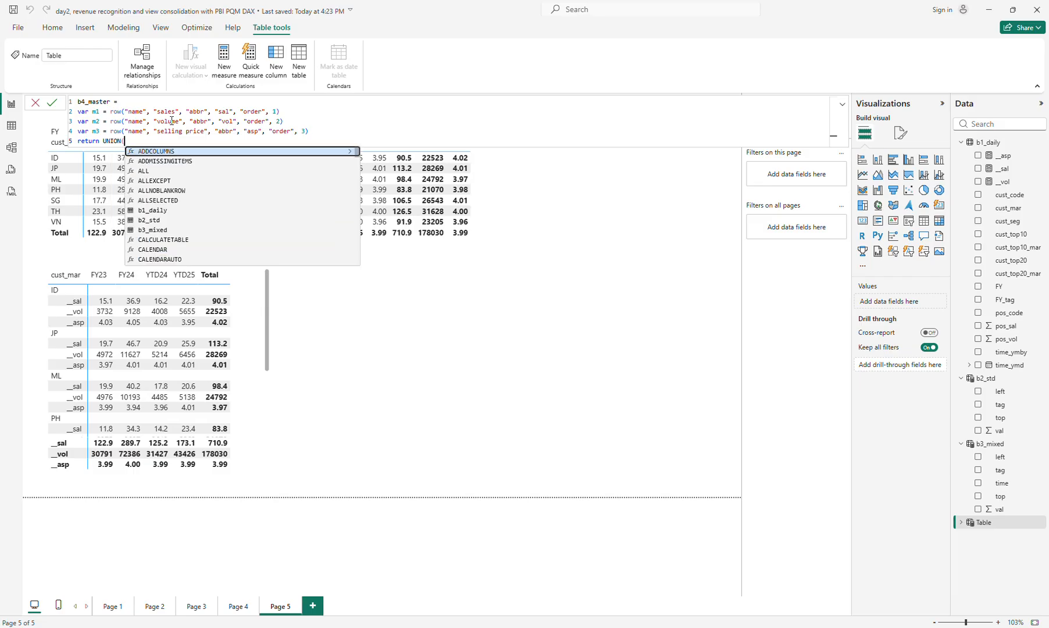
pyautogui.write('m1, m')
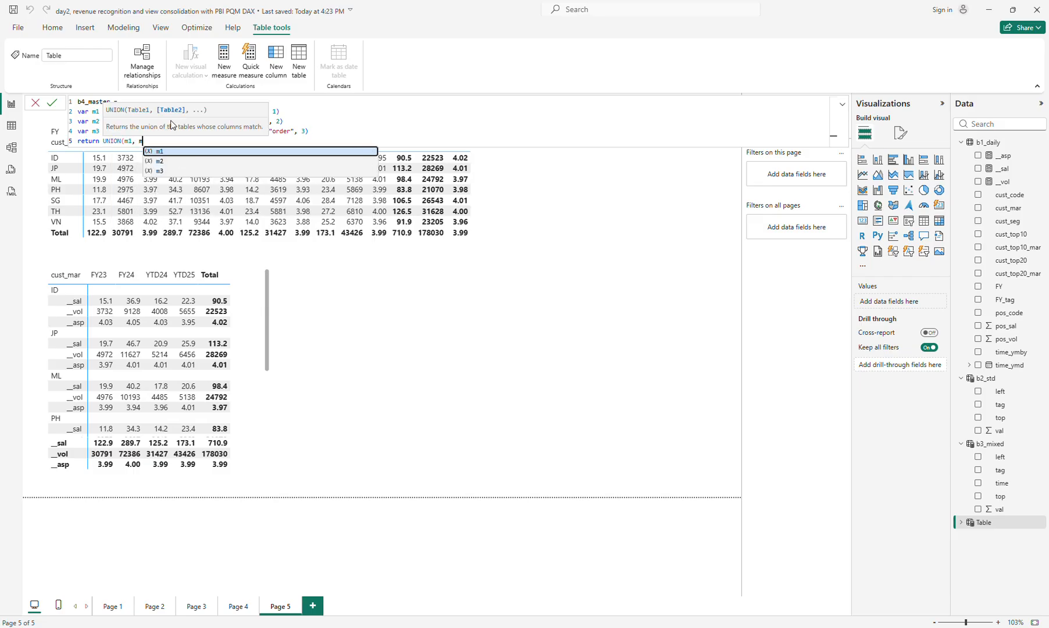
pyautogui.write('2, m3)')
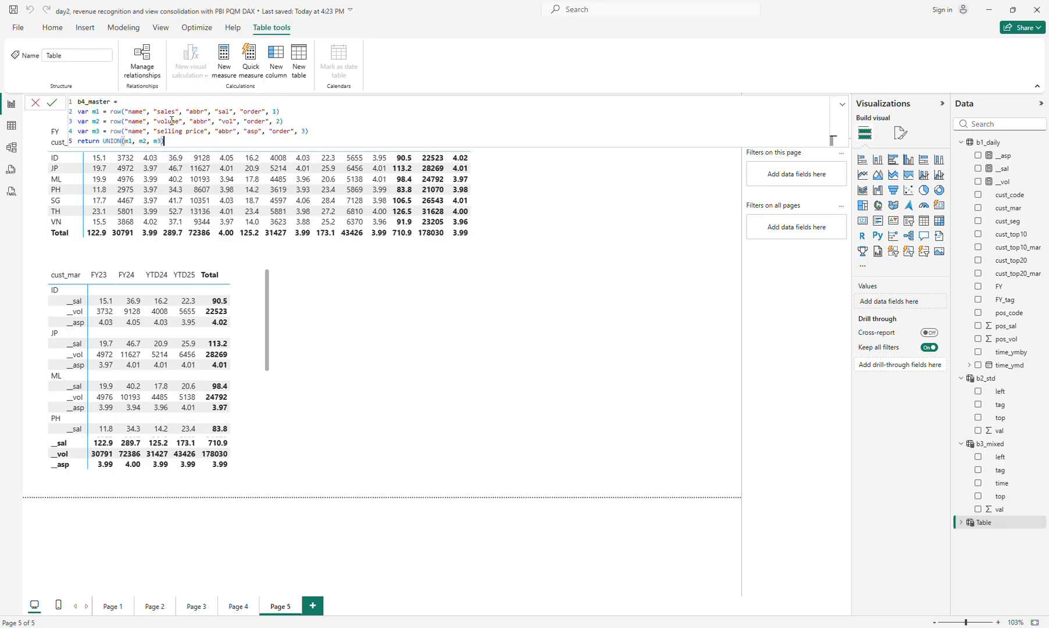
pyautogui.press('Return')
pyautogui.click(961, 522)
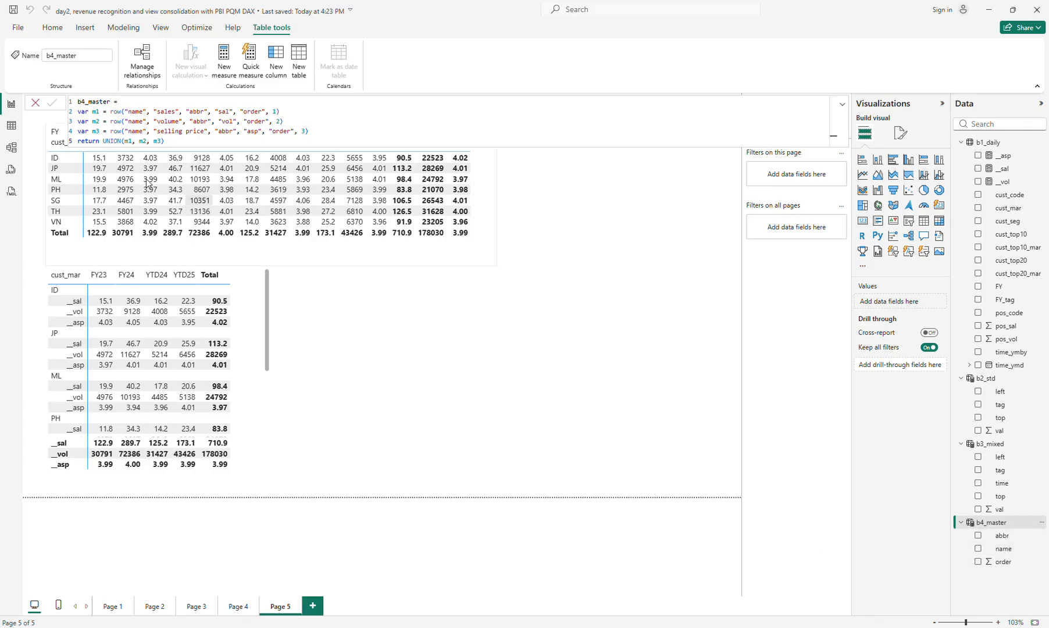
# Add a table visual beside the lower matrix showing b4_master's name, abbr and order fields, and shrink its frame
pyautogui.click(400, 315)
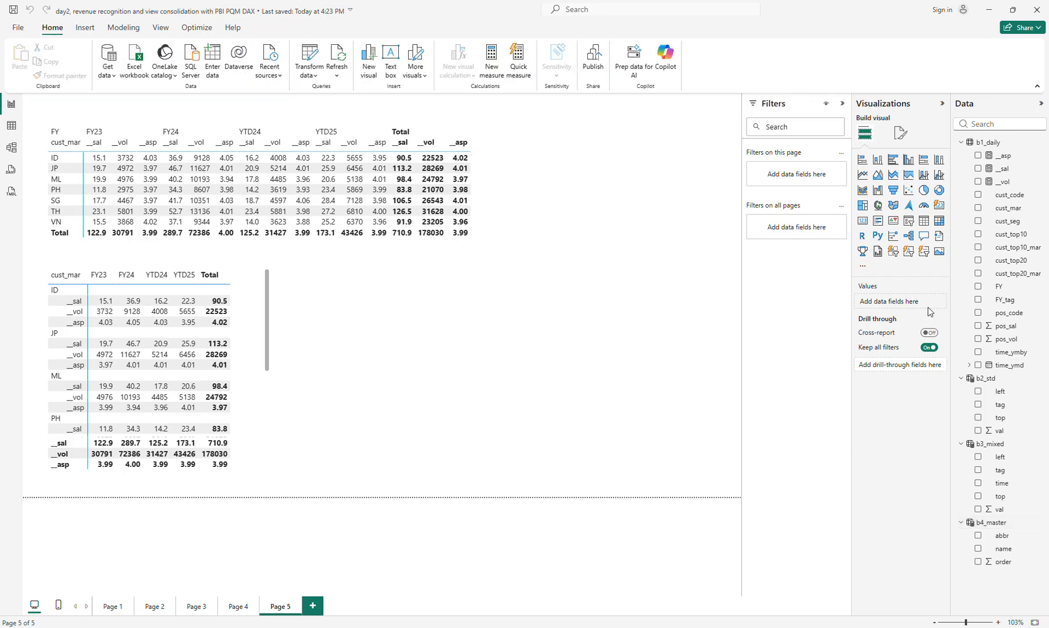
pyautogui.click(924, 227)
pyautogui.moveTo(473, 322); pyautogui.dragTo(496, 322)
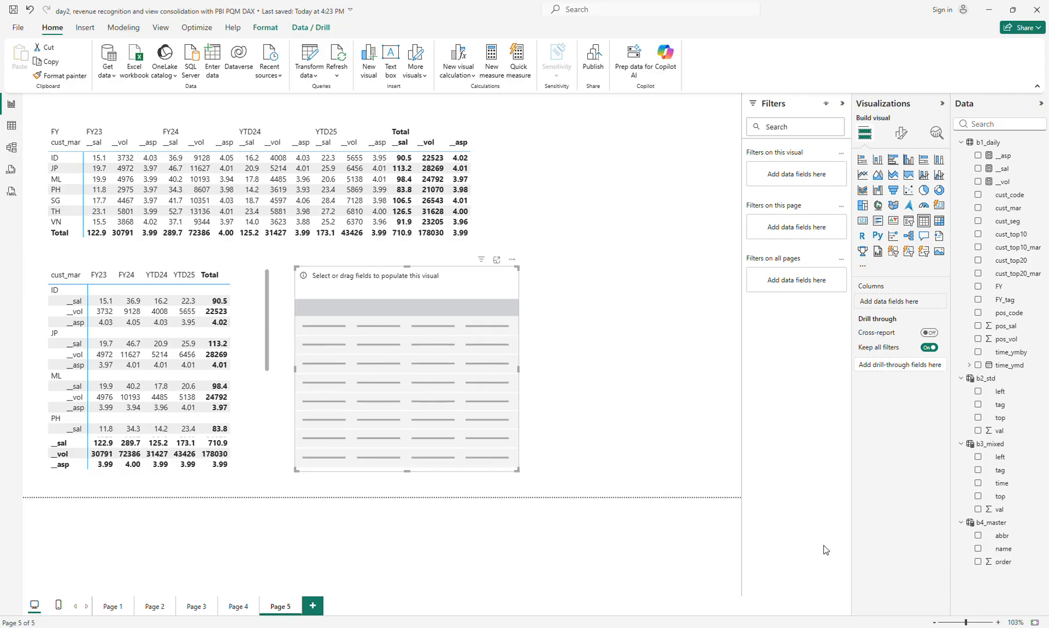
pyautogui.click(978, 548)
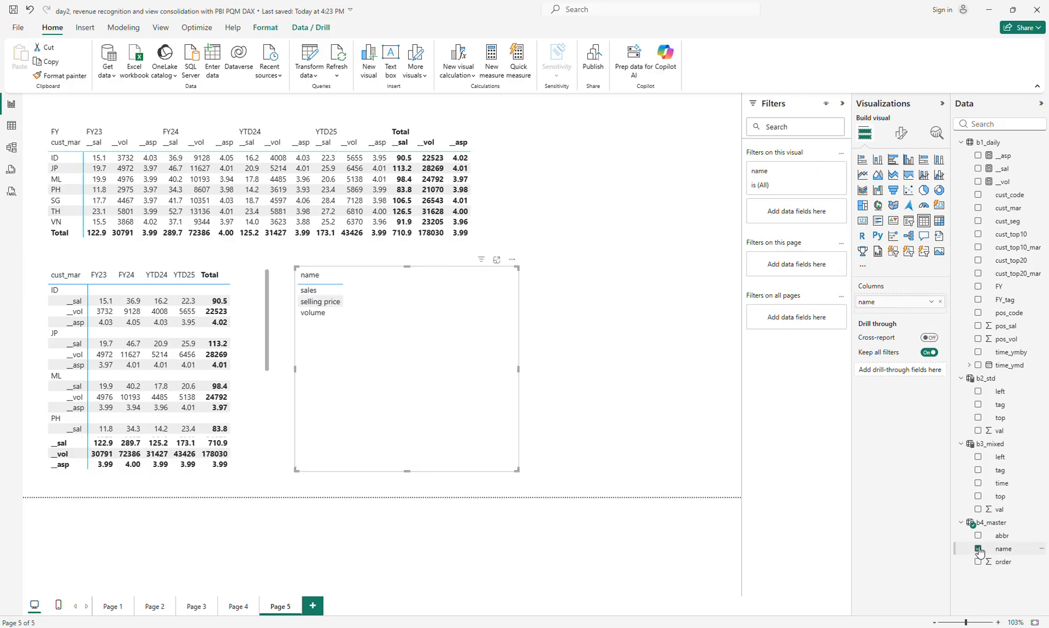
pyautogui.click(978, 536)
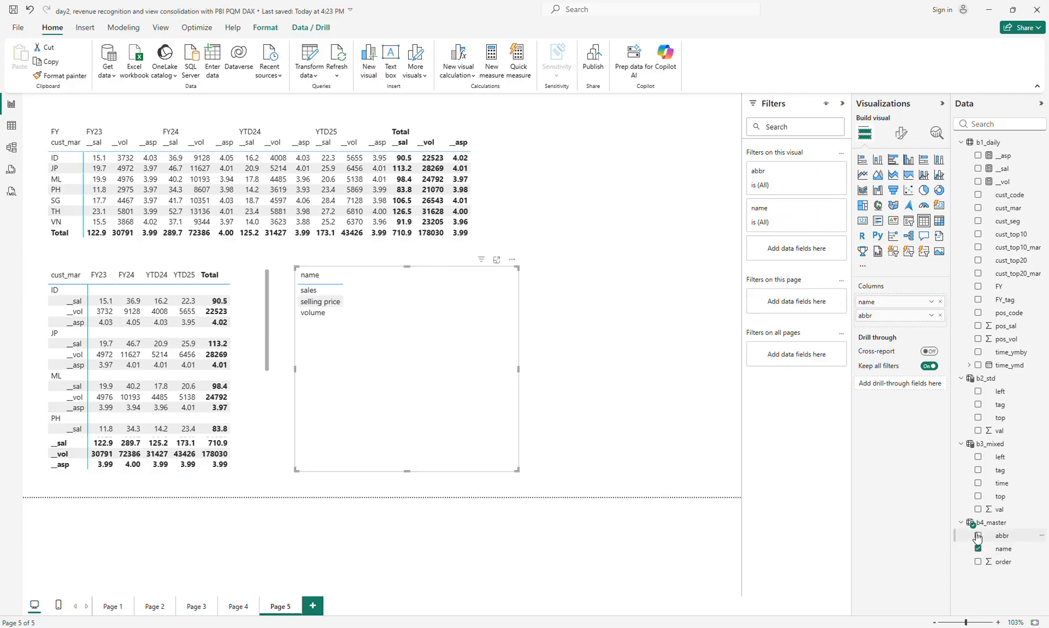
pyautogui.click(978, 562)
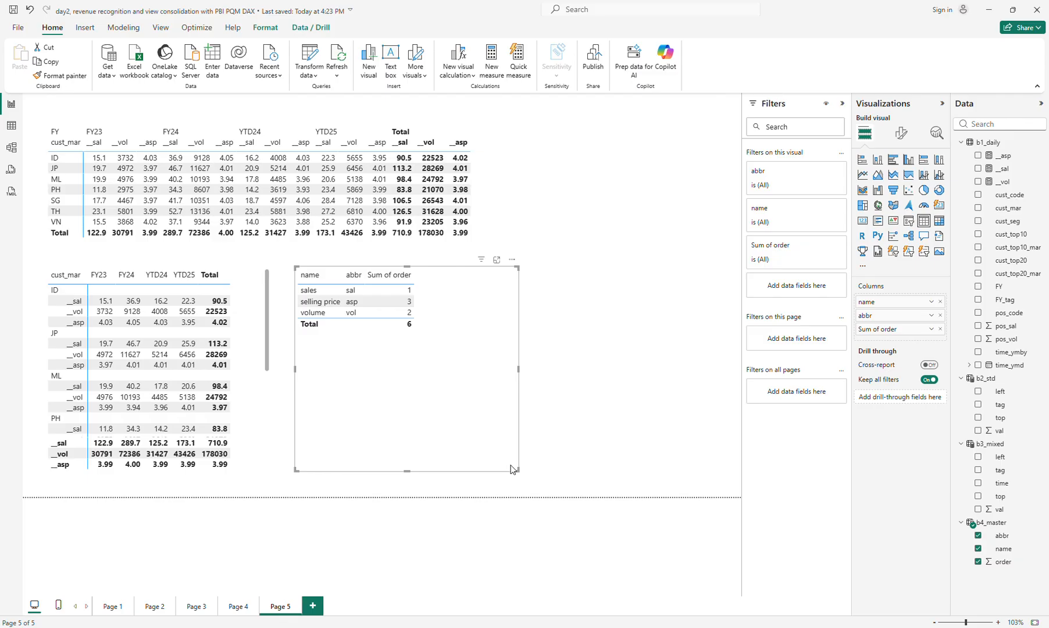
pyautogui.moveTo(511, 470); pyautogui.dragTo(432, 372)
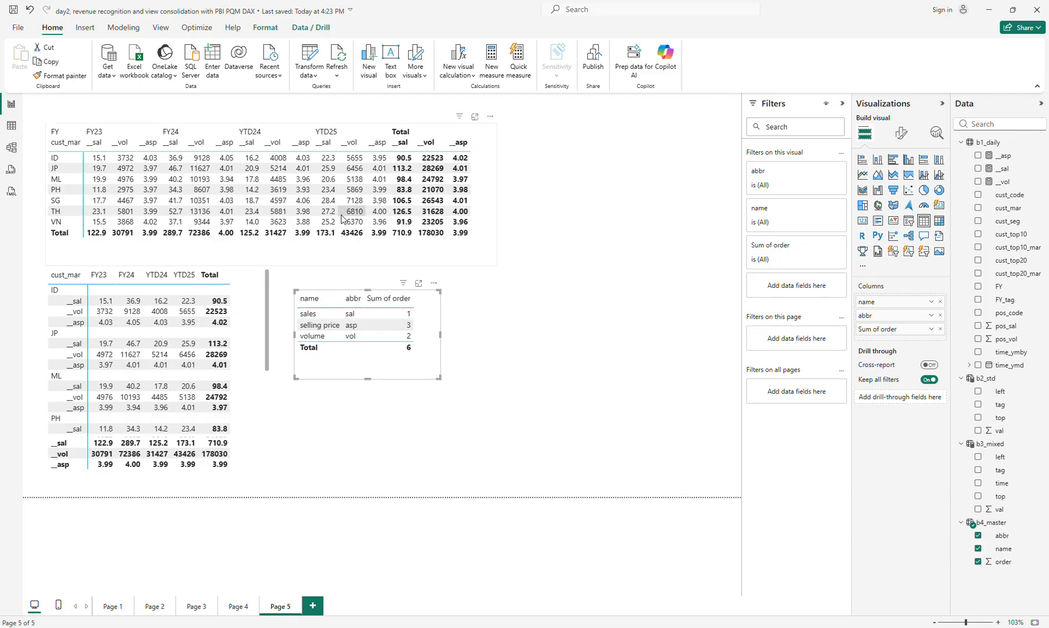
# Sort the b4_master table visual by name and set the name column to sort by the order column
pyautogui.click(308, 299)
pyautogui.click(1004, 549)
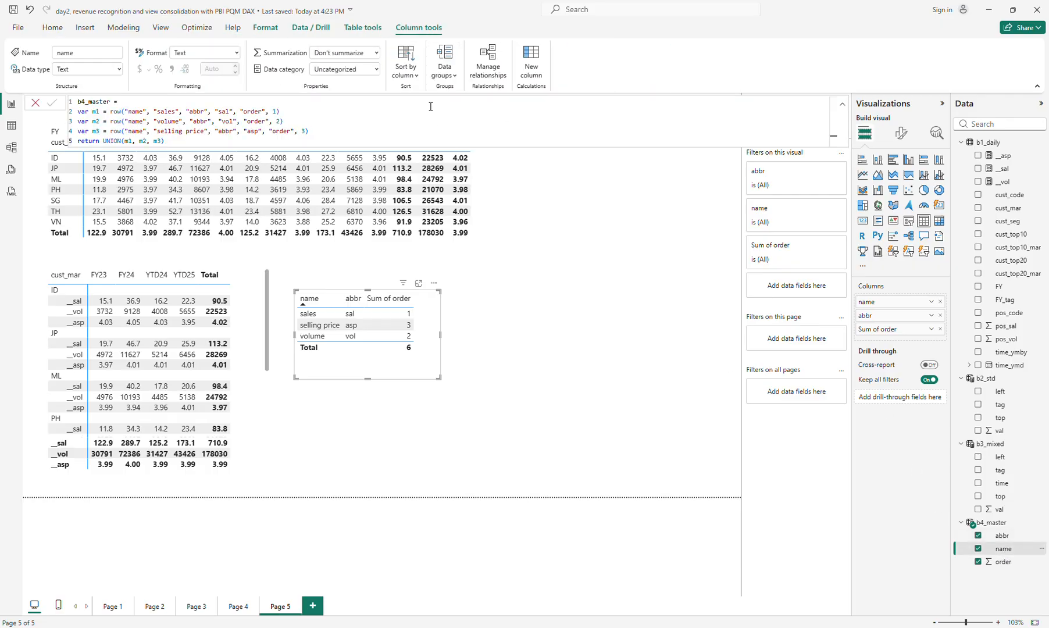
pyautogui.click(412, 80)
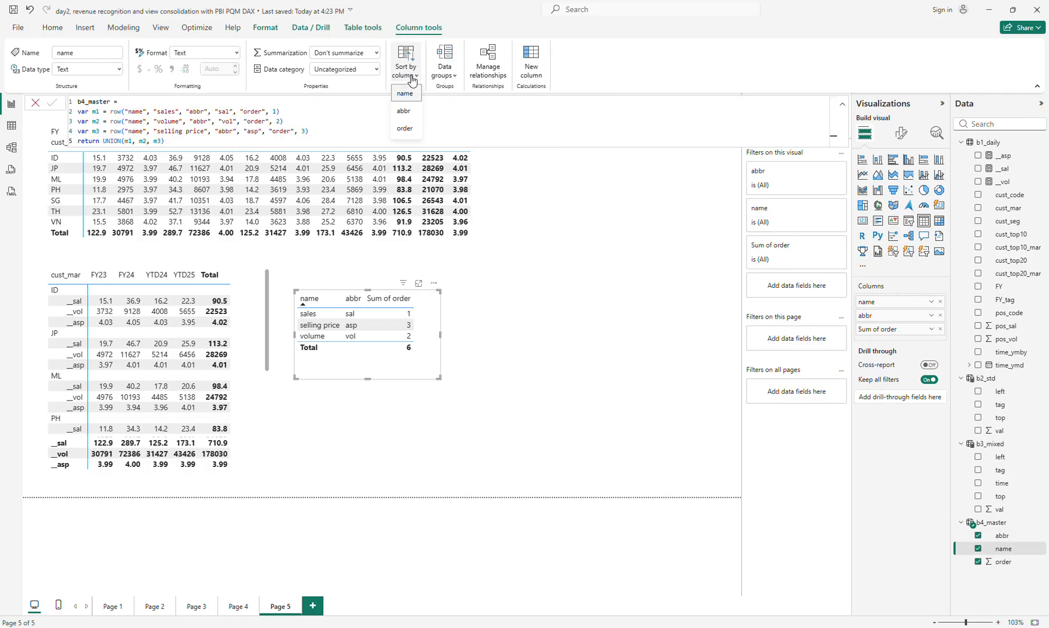
pyautogui.click(405, 129)
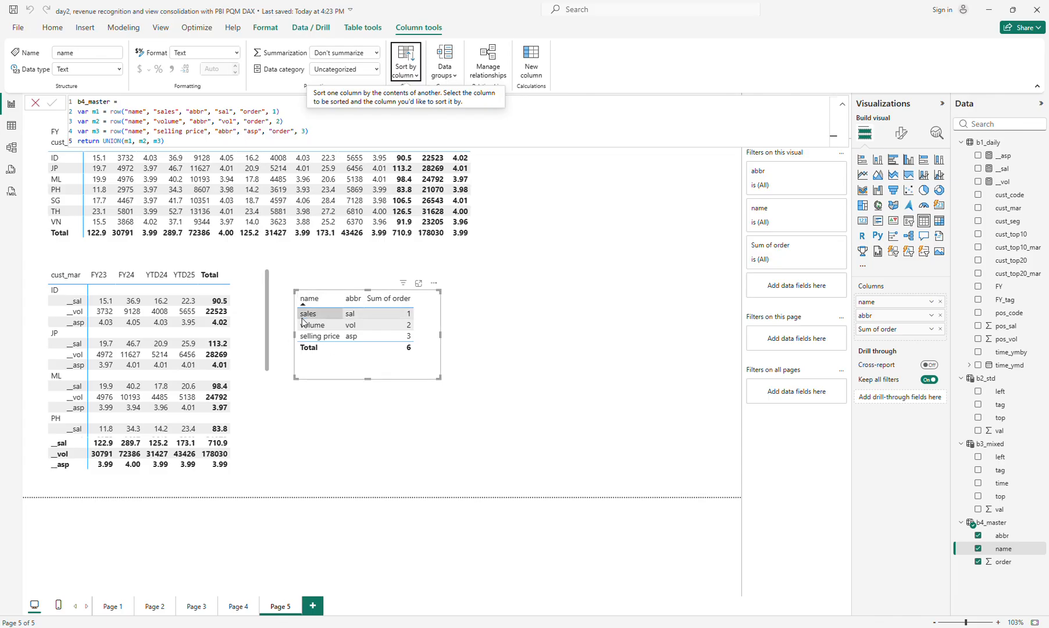
# Move the b4_master table visual up level with the lower matrix's top edge and tighten its frame around the data
pyautogui.moveTo(334, 371); pyautogui.dragTo(335, 348)
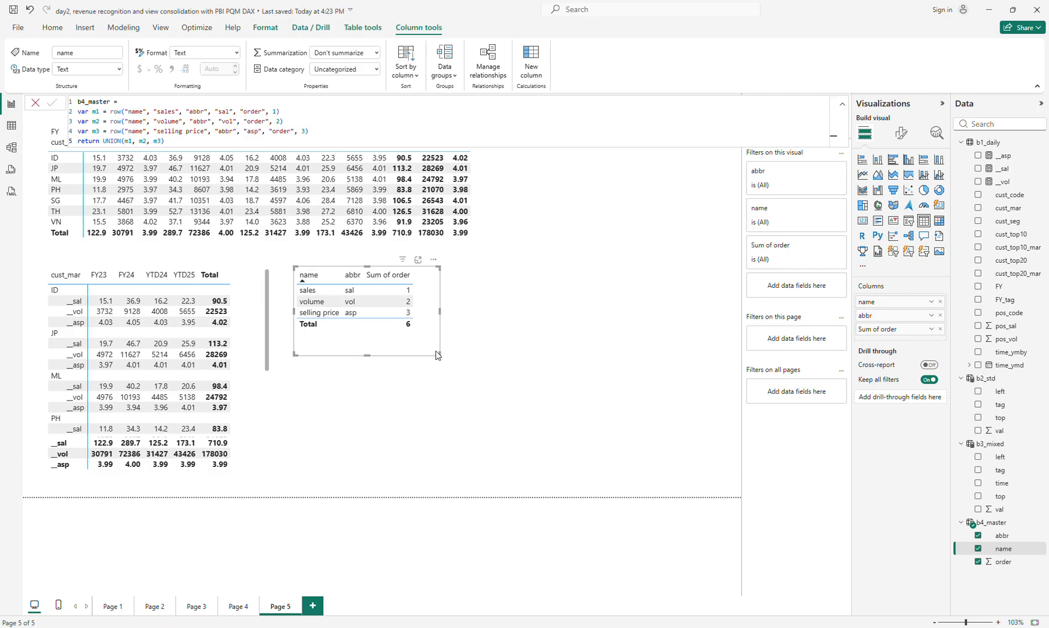
pyautogui.moveTo(438, 354); pyautogui.dragTo(425, 340)
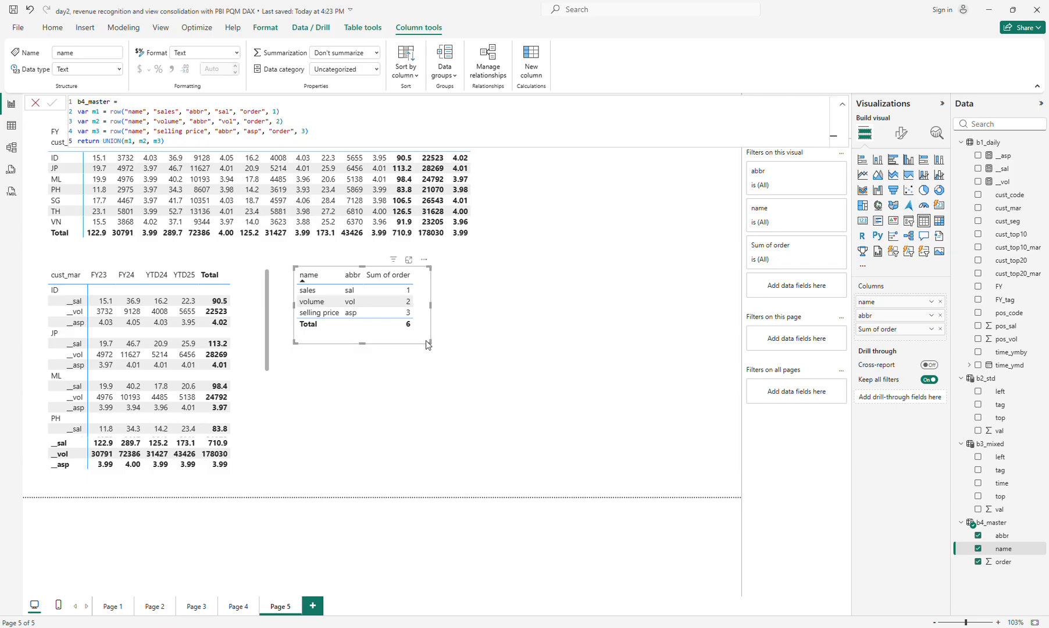
pyautogui.click(447, 354)
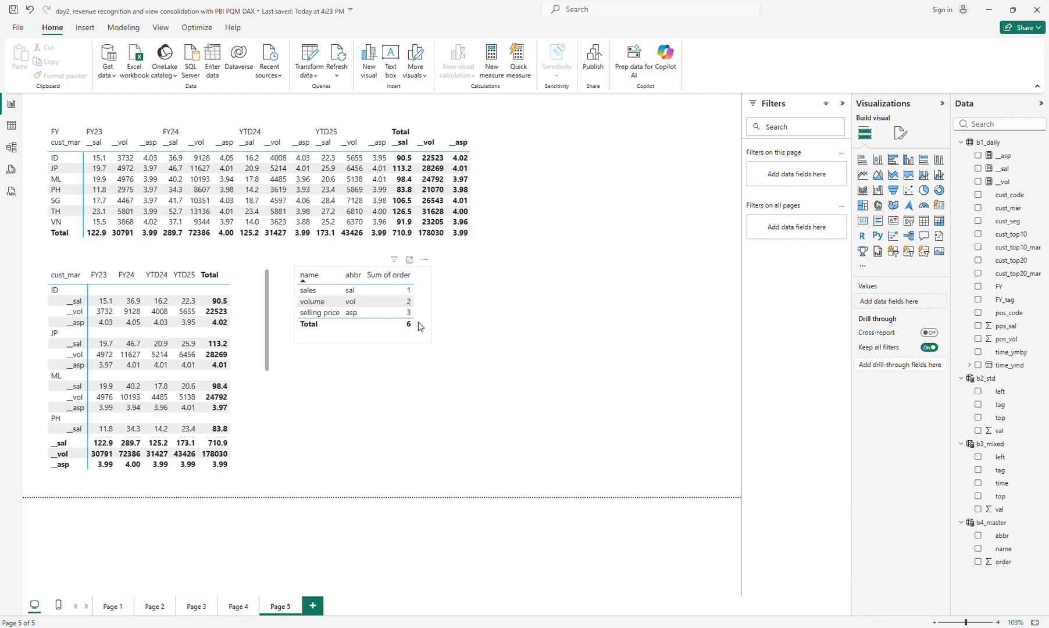
# Add a new measure named __all to the b1_daily table and begin its formula on a second line
pyautogui.click(998, 155)
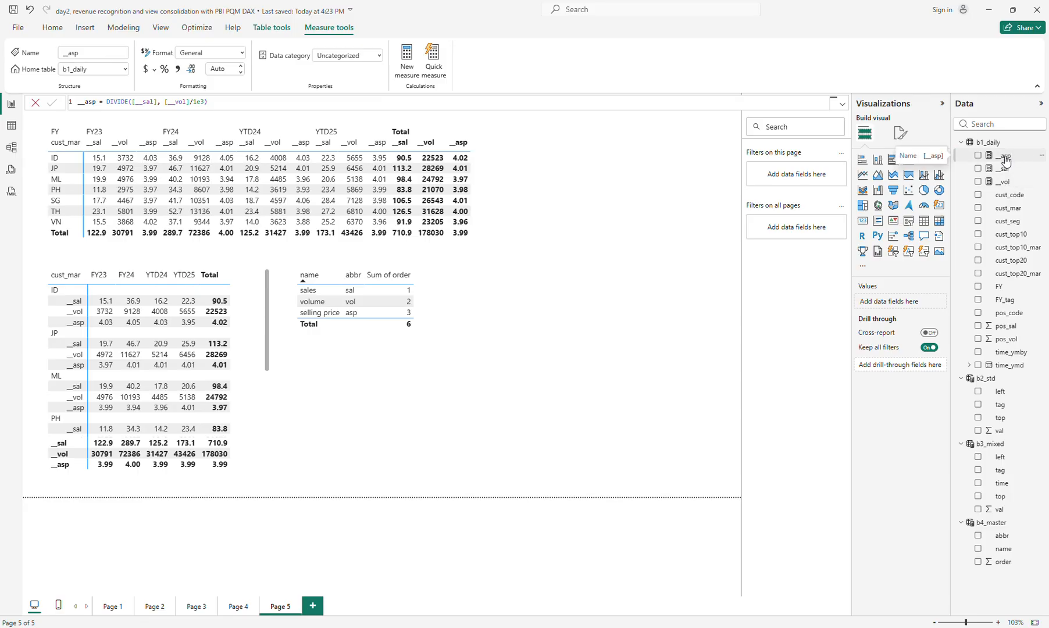
pyautogui.rightClick(991, 143)
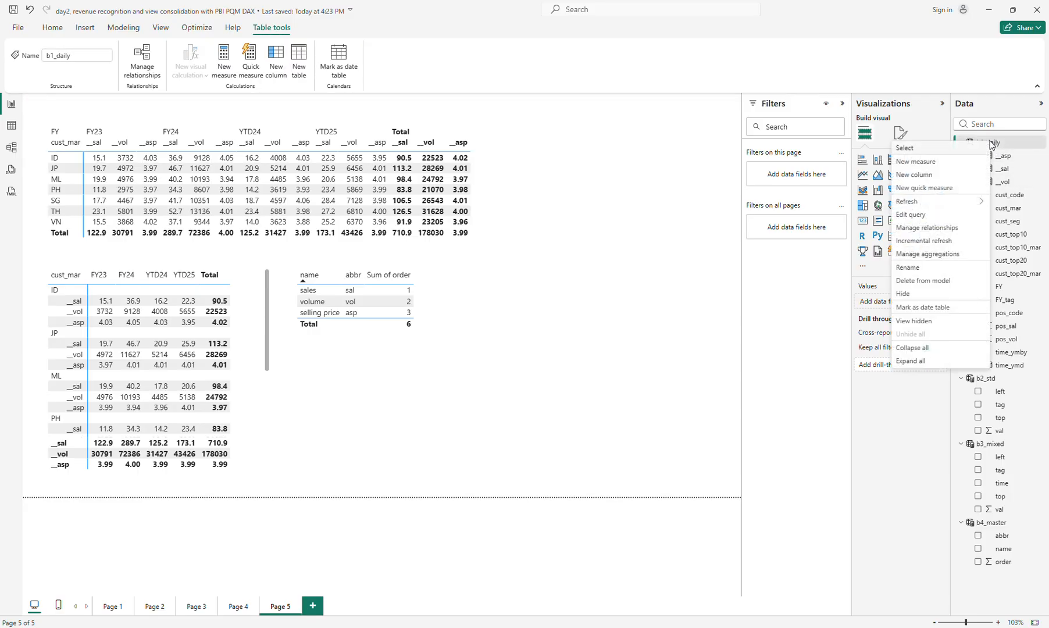
pyautogui.click(954, 161)
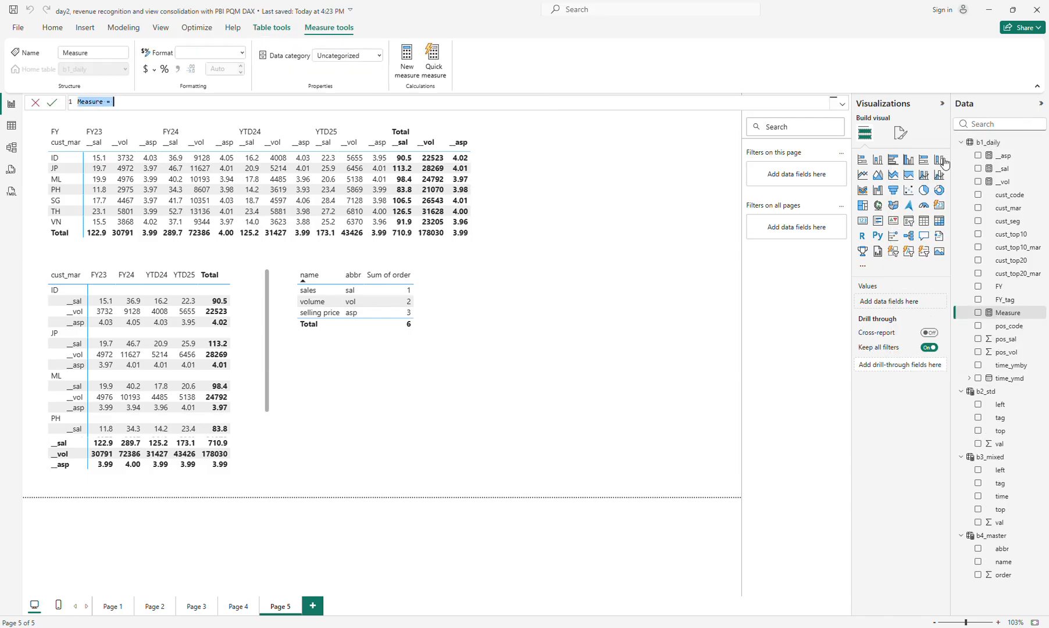
pyautogui.write('__all =')
pyautogui.hotkey('shift', 'Return')
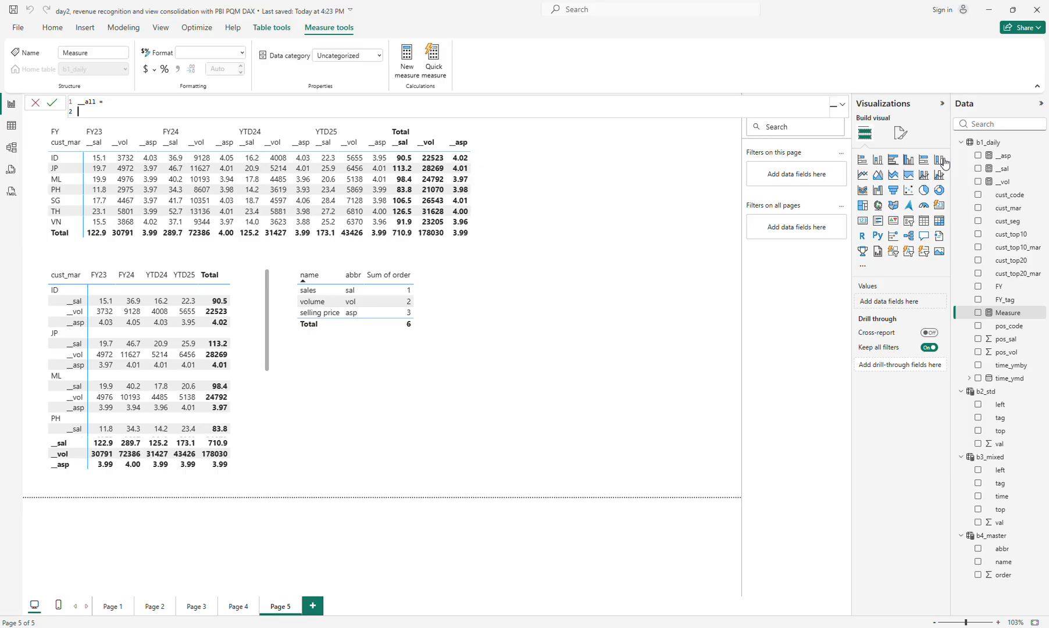
# Define the variable in __all's formula as var step1 = SELECTEDVALUE(b4_master[abbr]) and start a new line
pyautogui.write('var step1 = sele')
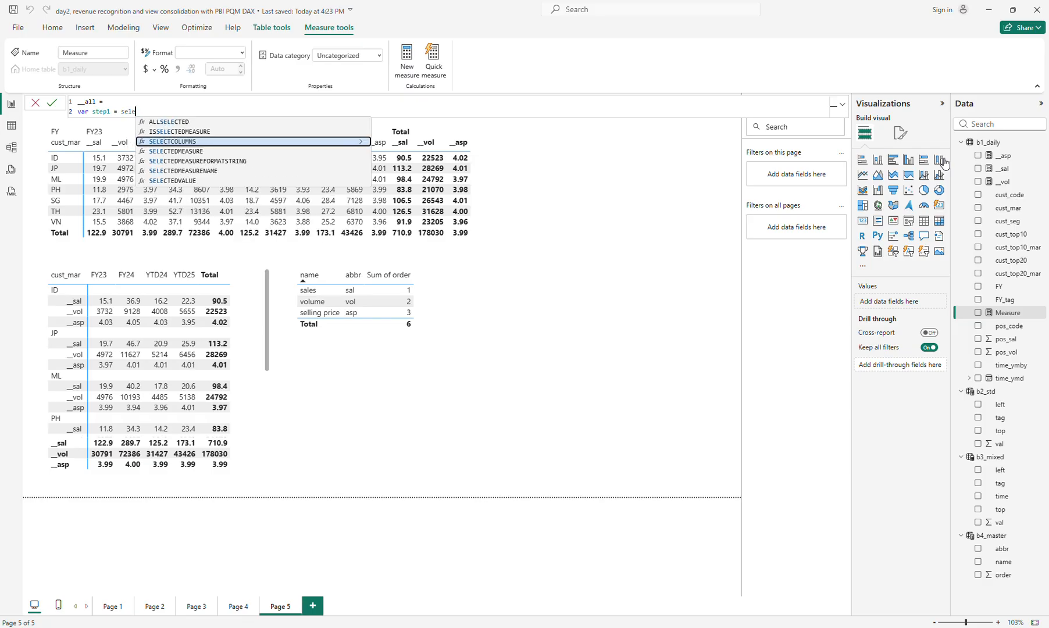
pyautogui.press('Down')
pyautogui.press('Down')
pyautogui.press('Down')
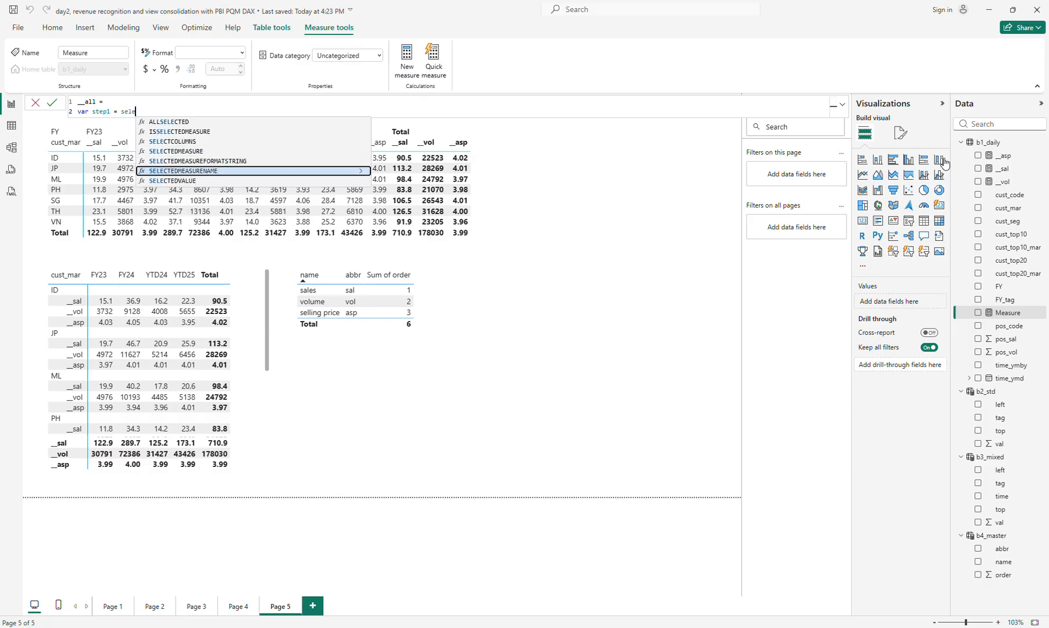
pyautogui.press('Down')
pyautogui.press('Tab')
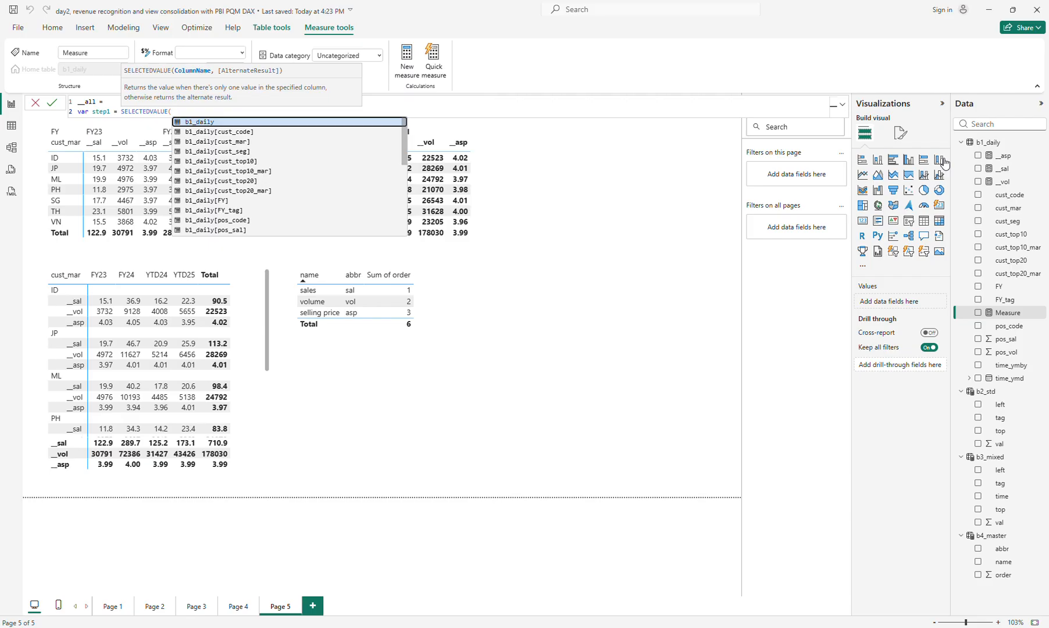
pyautogui.write('b4')
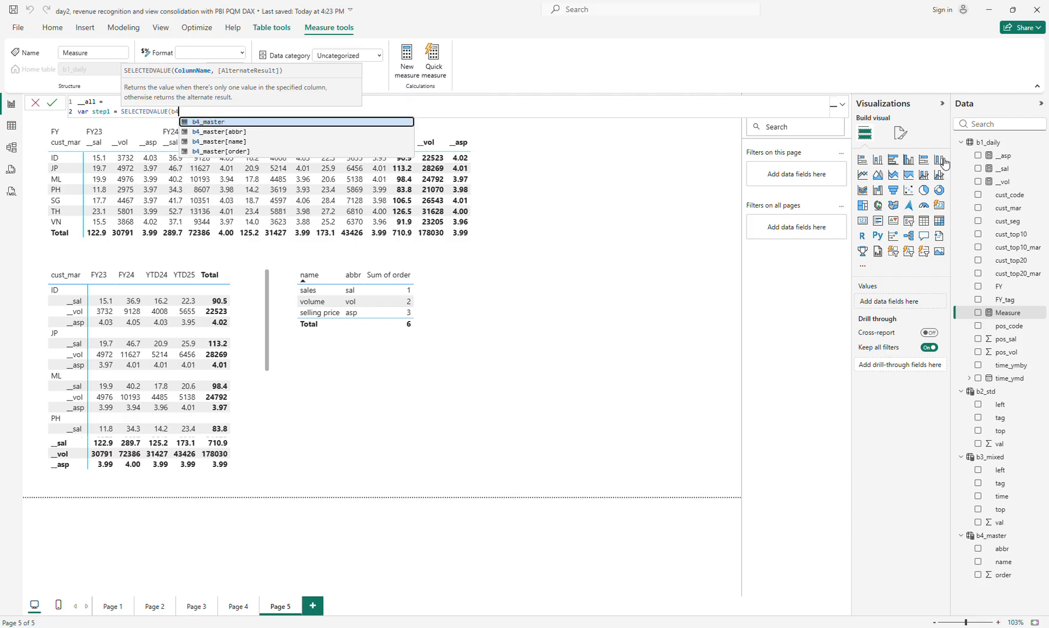
pyautogui.press('Down')
pyautogui.press('Down')
pyautogui.press('Up')
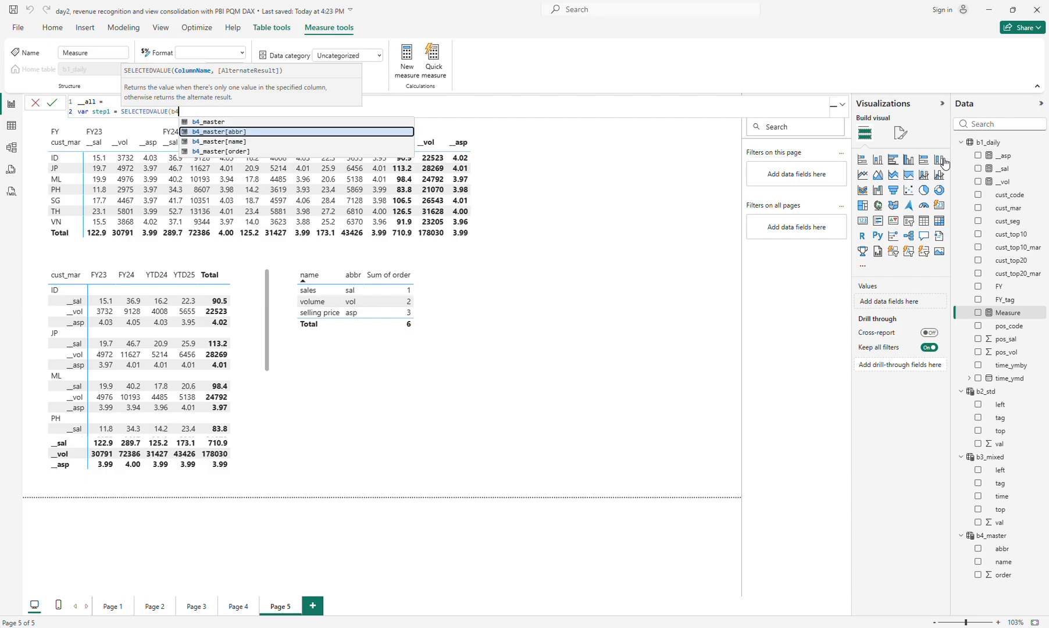
pyautogui.press('Tab')
pyautogui.write(')')
pyautogui.hotkey('shift', 'Return')
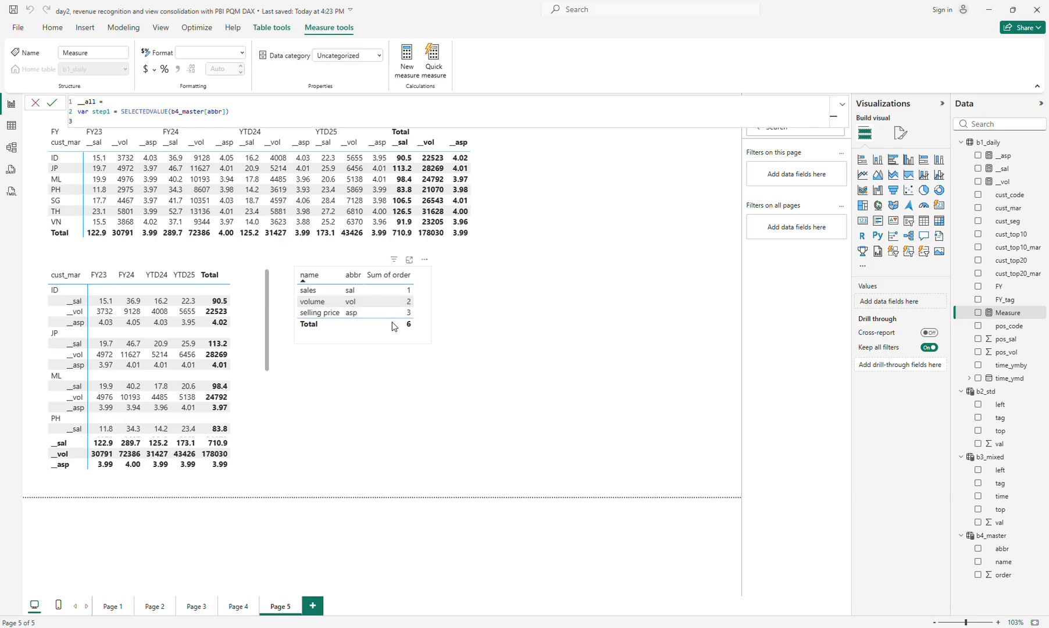
# Begin var step2 = SWITCH(step1, with the case "sal" returning the [__sal] measure
pyautogui.click(262, 111)
pyautogui.write('var step2 = SWITCH(')
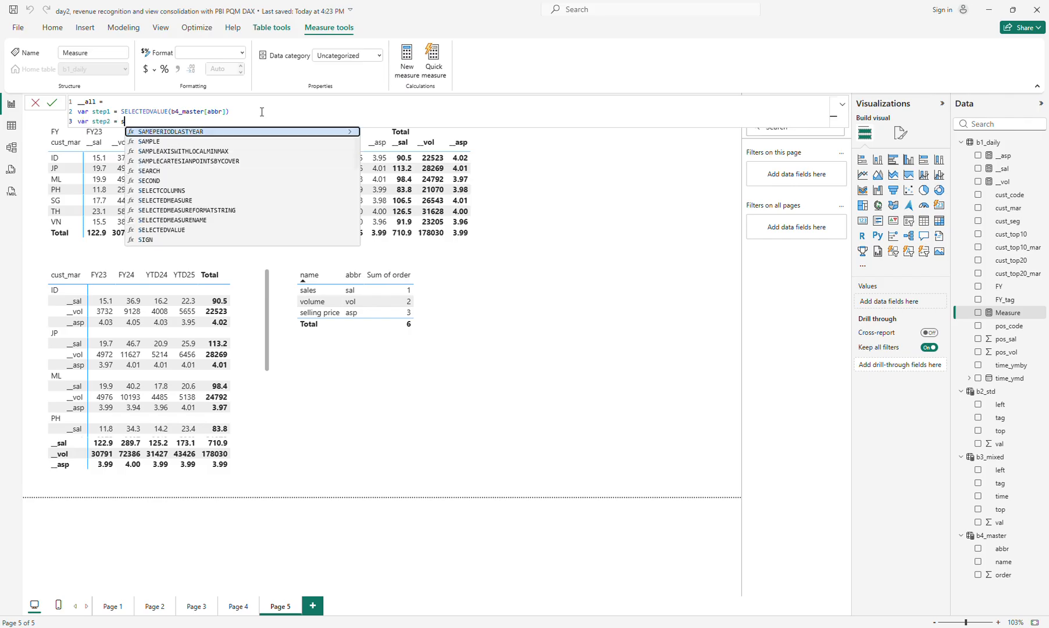
pyautogui.write('step1, ')
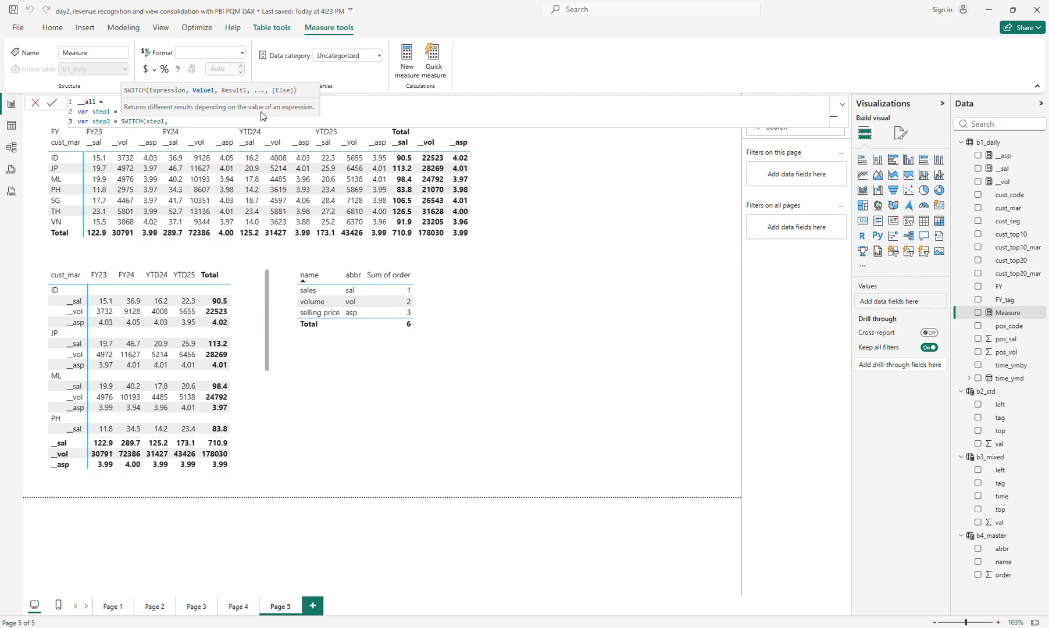
pyautogui.write('"sal", __')
pyautogui.press('Down')
pyautogui.press('Tab')
pyautogui.write(',')
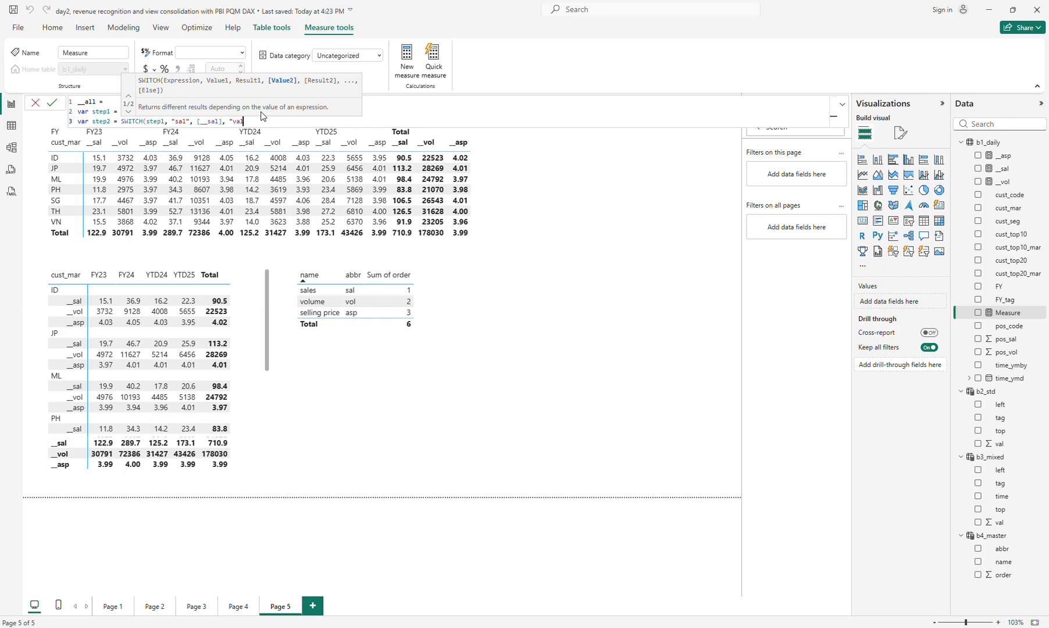
# Add the case "vol" returning the [__vol] measure to the SWITCH in step2
pyautogui.press('BackSpace')
pyautogui.press('BackSpace')
pyautogui.press('BackSpace')
pyautogui.write('l", [__')
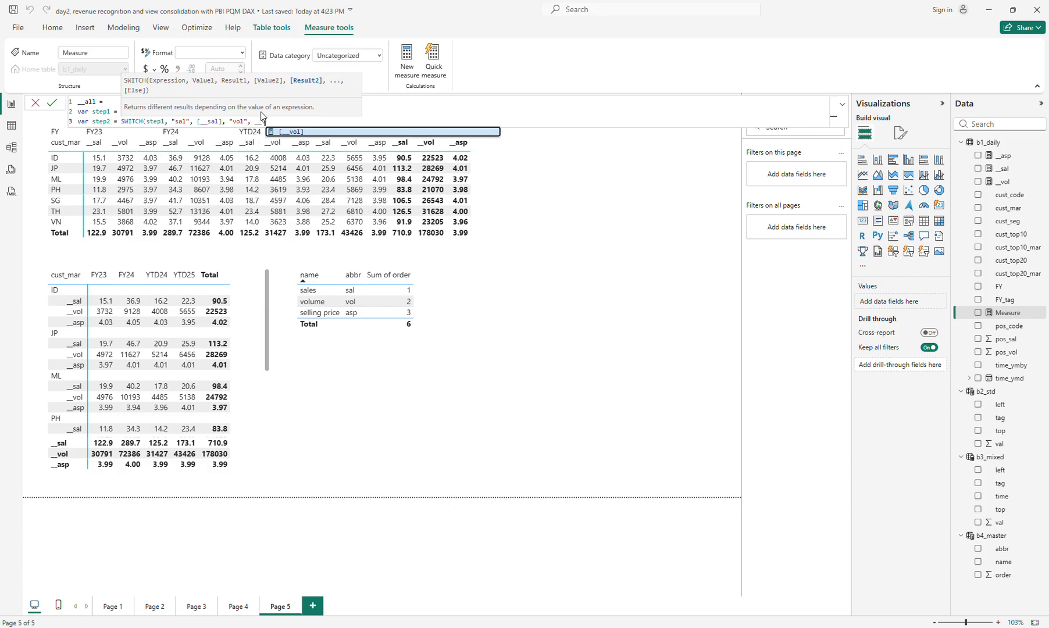
pyautogui.press('Tab')
pyautogui.write(', ')
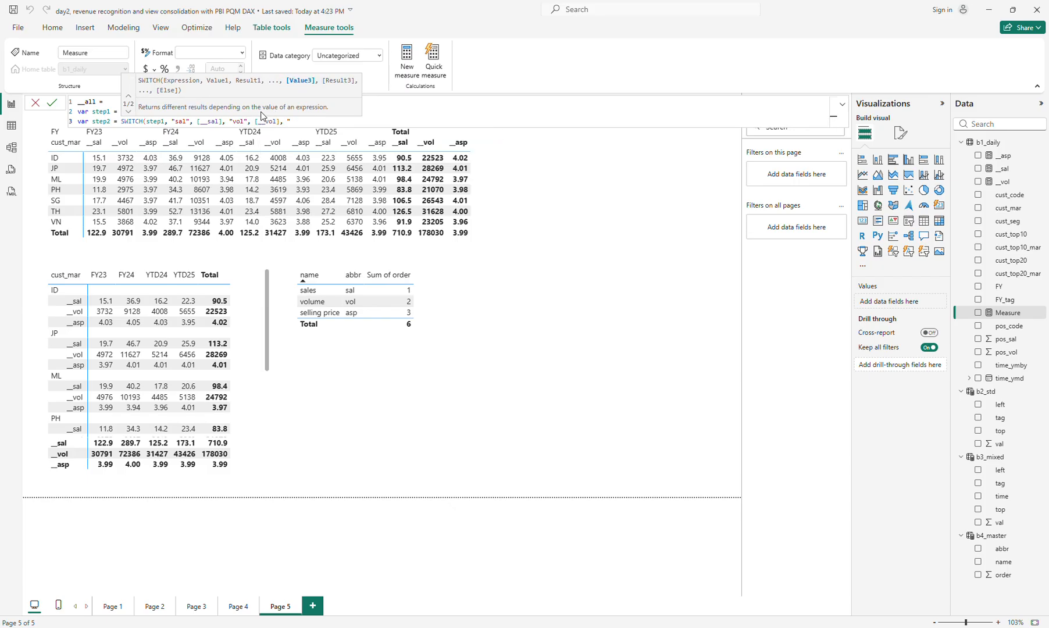
# Complete the SWITCH with the case "asp" returning [__asp] and a default of 0, and start a new line
pyautogui.write('"asp",')
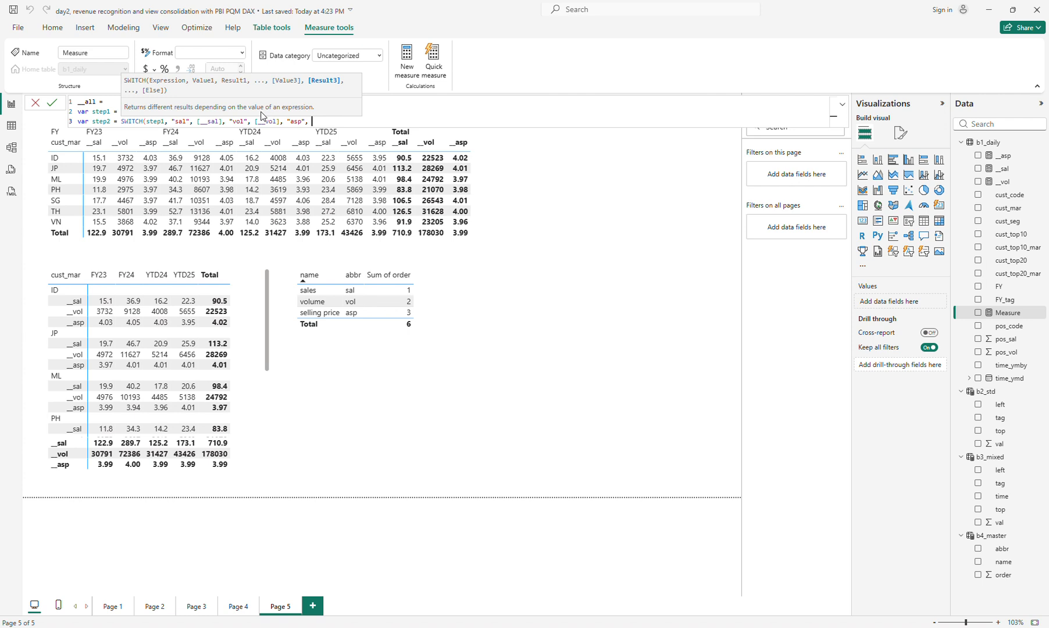
pyautogui.write(' __')
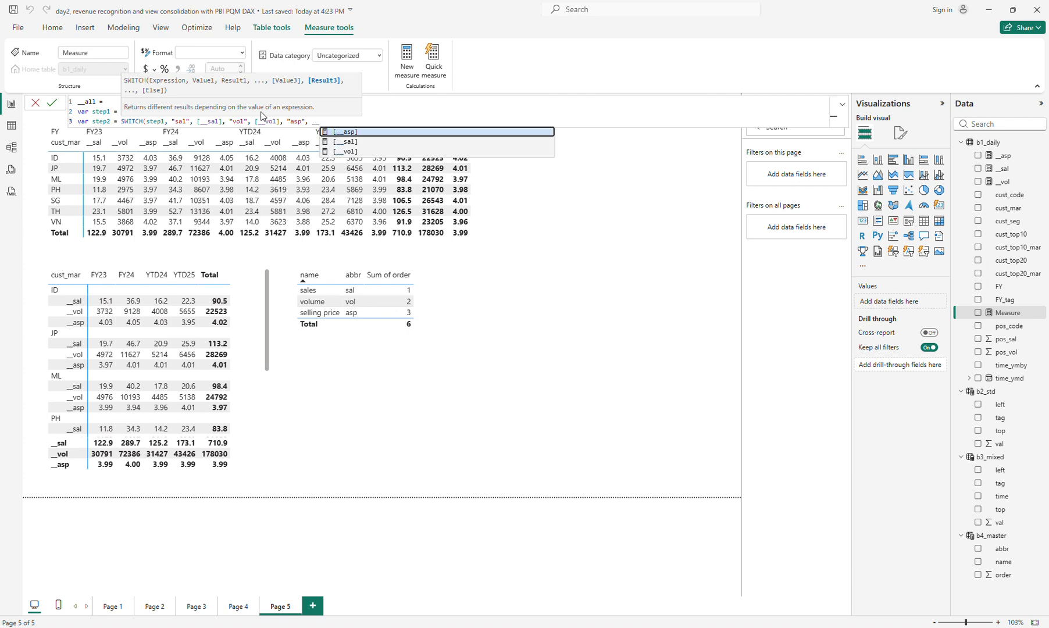
pyautogui.press('Tab')
pyautogui.write(', "')
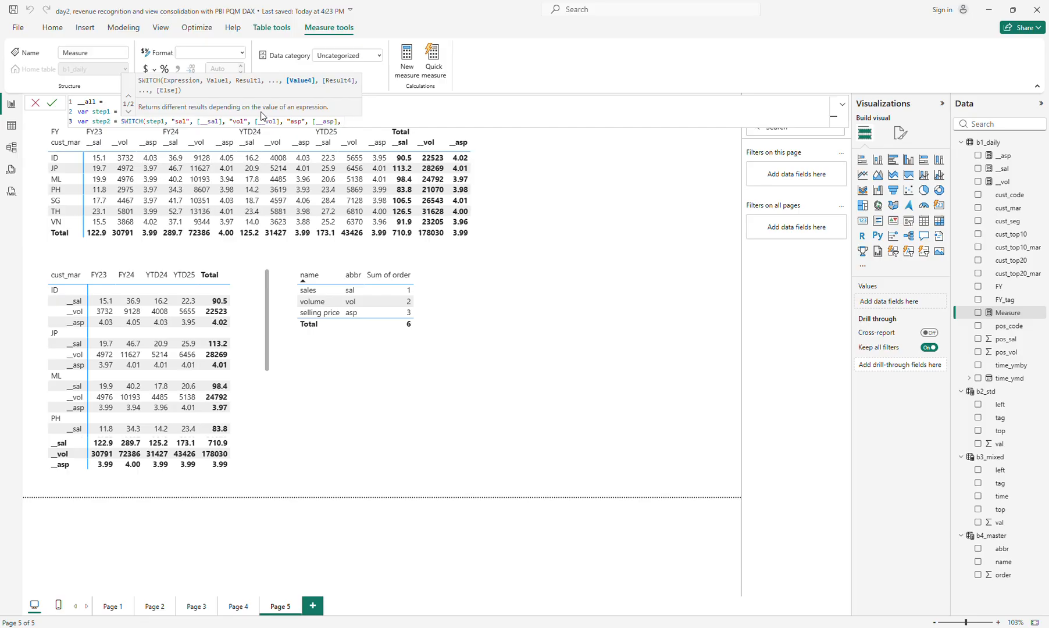
pyautogui.write(')')
pyautogui.hotkey('shift', 'Return')
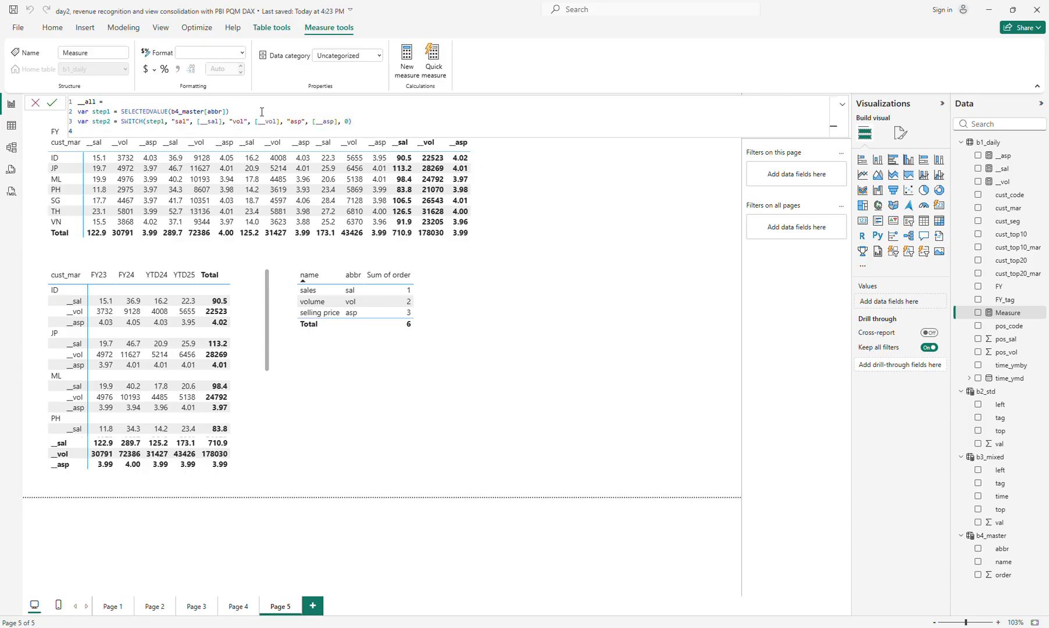
# Finish the __all measure with return step2 and commit the formula
pyautogui.write('r')
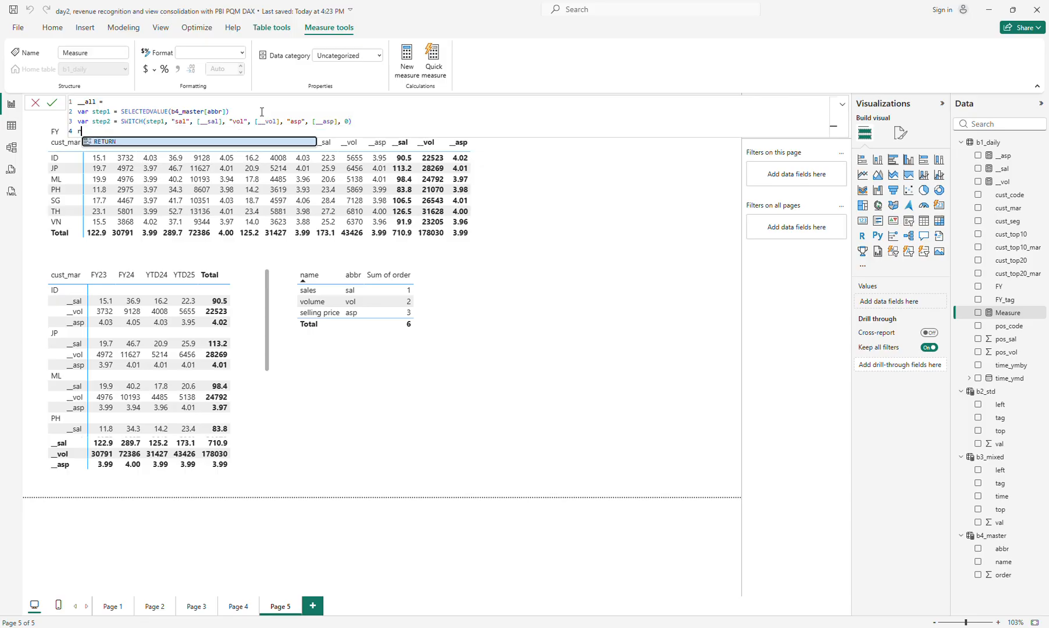
pyautogui.write('eturn ste')
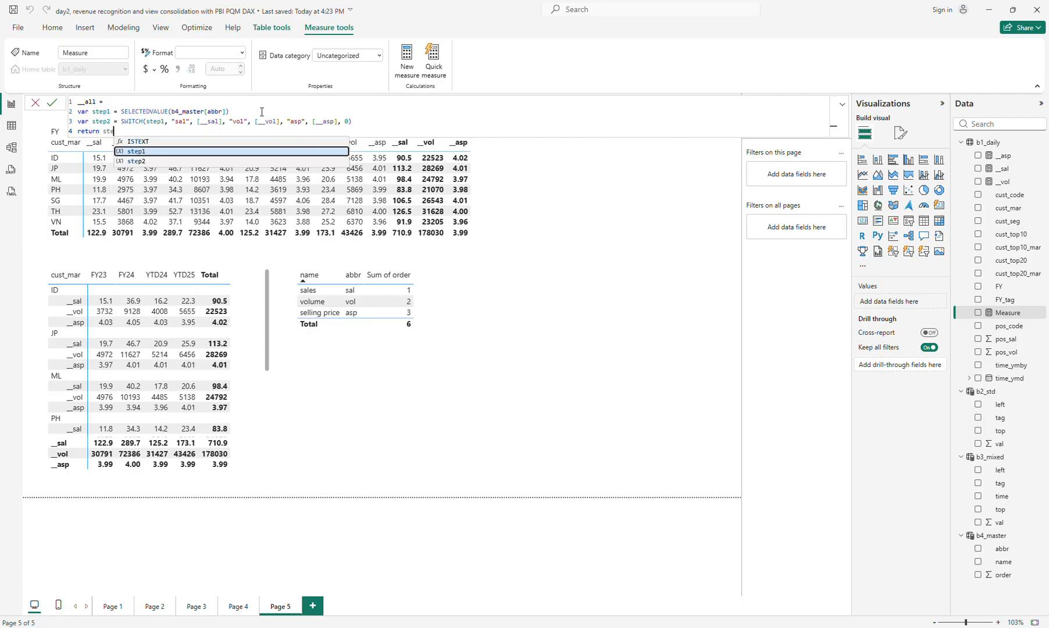
pyautogui.write('p2')
pyautogui.press('Return')
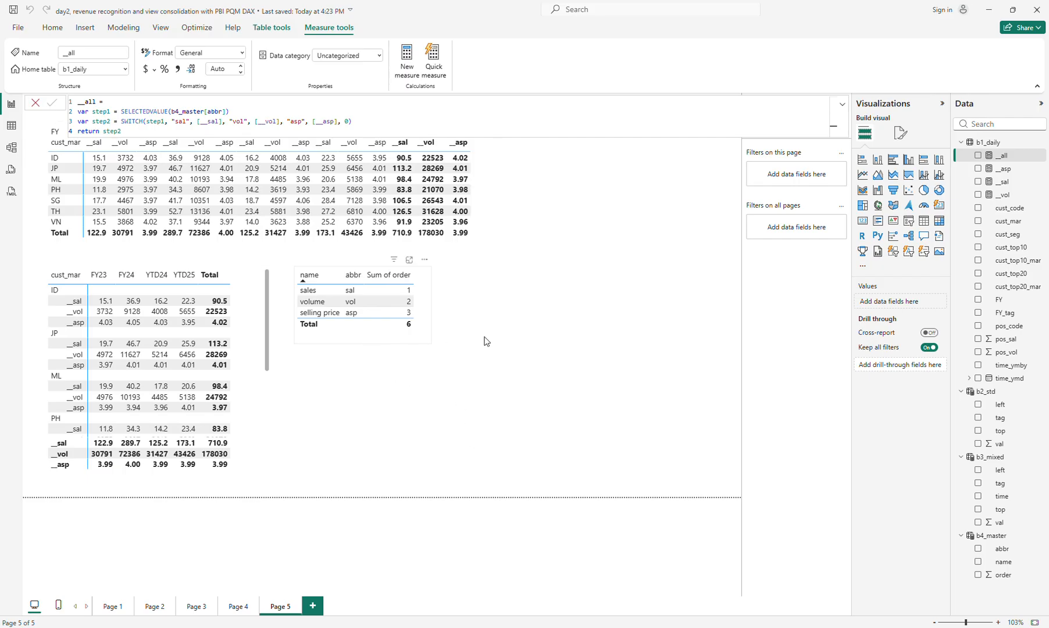
# Move the b4_master table visual up beside the upper matrix and deselect it
pyautogui.moveTo(486, 342); pyautogui.dragTo(572, 190)
pyautogui.click(506, 305)
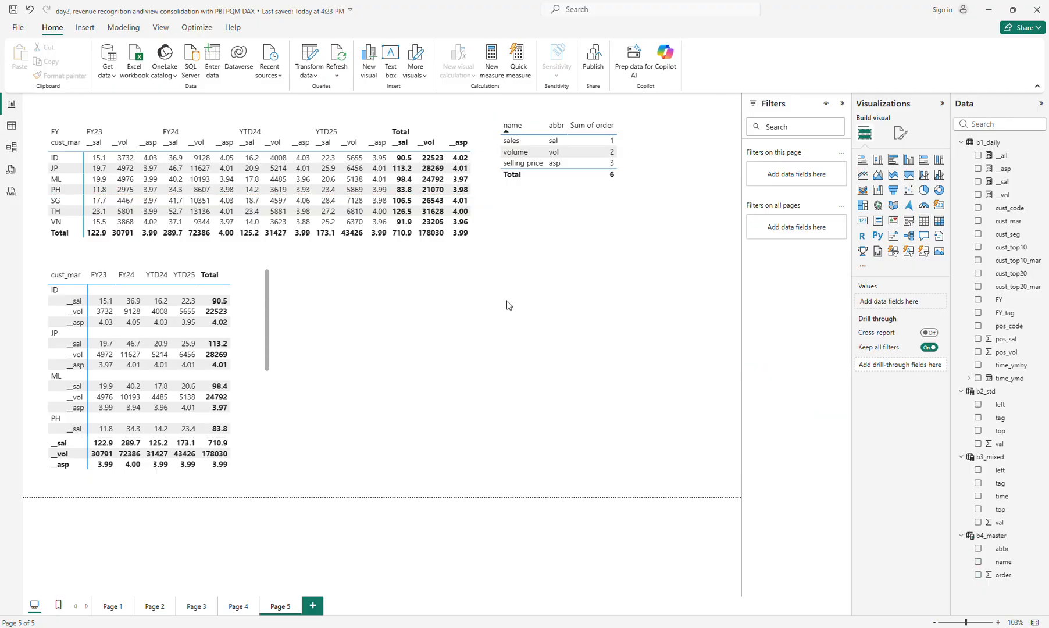
# Duplicate the upper matrix and place one copy in the free space beside the lower matrix
pyautogui.click(485, 240)
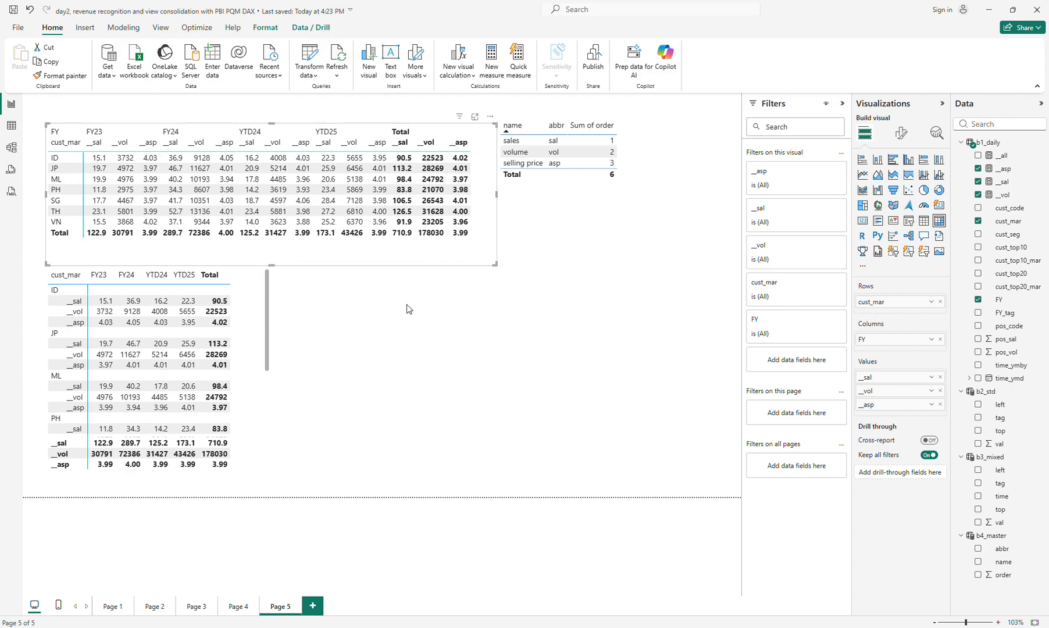
pyautogui.moveTo(435, 255); pyautogui.dragTo(675, 401)
pyautogui.hotkey('ctrl', 'c')
pyautogui.hotkey('ctrl', 'v')
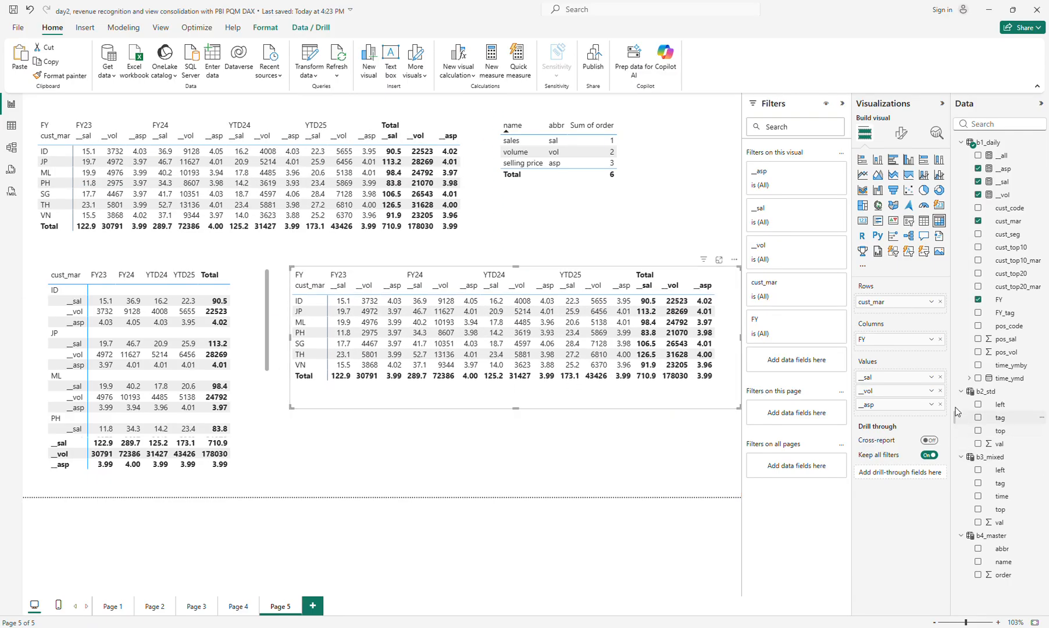
# Replace the __sal, __vol and __asp values in the matrix beside the lower one with the __all measure
pyautogui.click(941, 377)
pyautogui.click(940, 378)
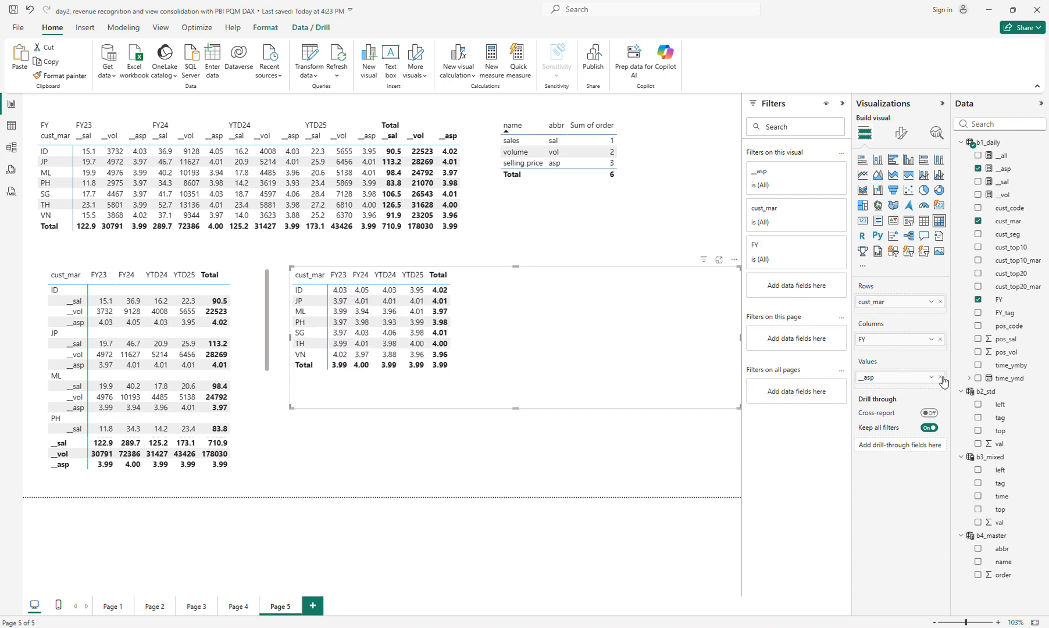
pyautogui.click(941, 378)
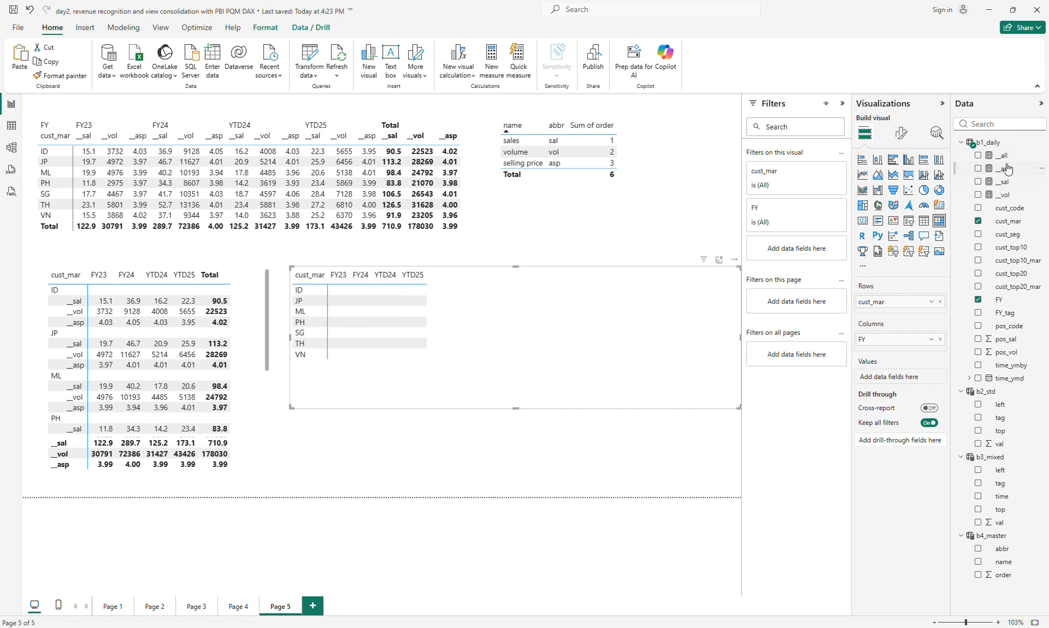
pyautogui.moveTo(1001, 156); pyautogui.dragTo(901, 378)
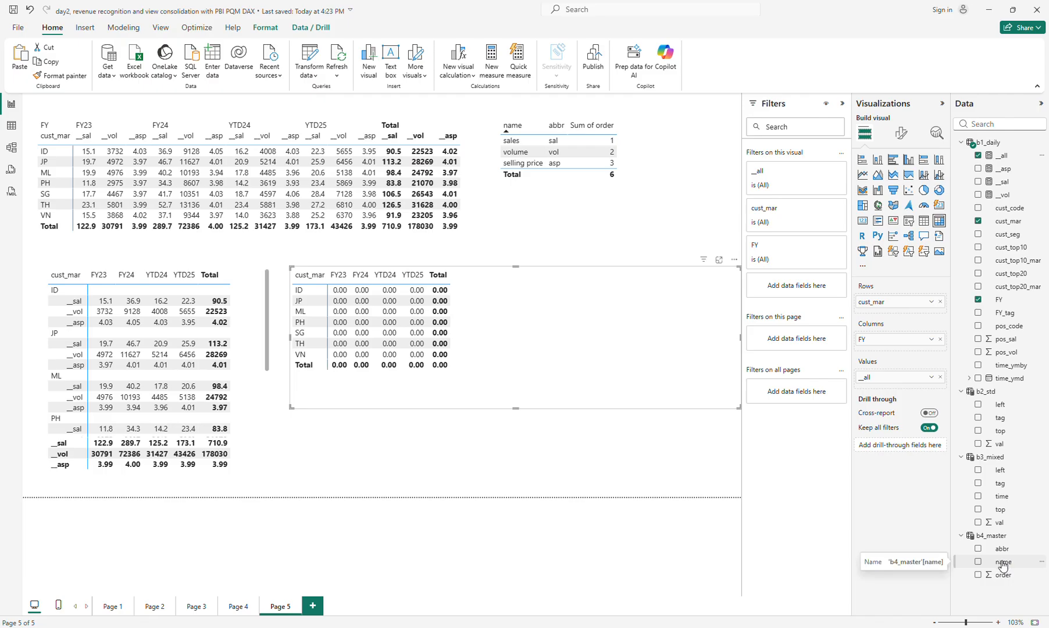
# Add b4_master's name field below cust_mar in the __all matrix's rows and expand all rows one level
pyautogui.moveTo(1002, 564); pyautogui.dragTo(902, 312)
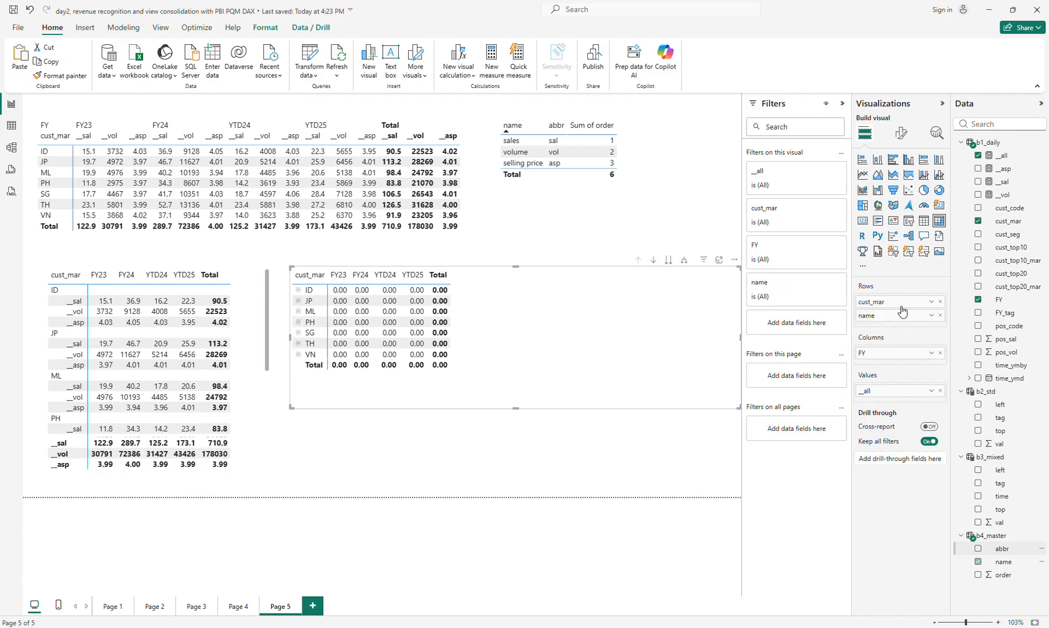
pyautogui.click(684, 263)
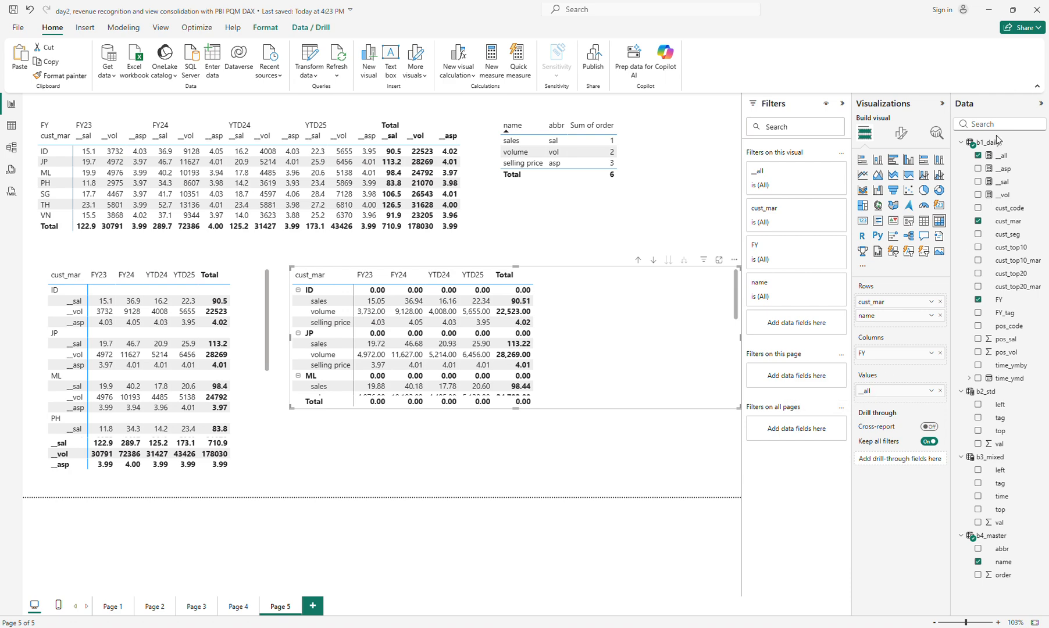
# Show the __all measure's formula, and make the __all matrix narrower and taller beside the lower matrix
pyautogui.click(1001, 157)
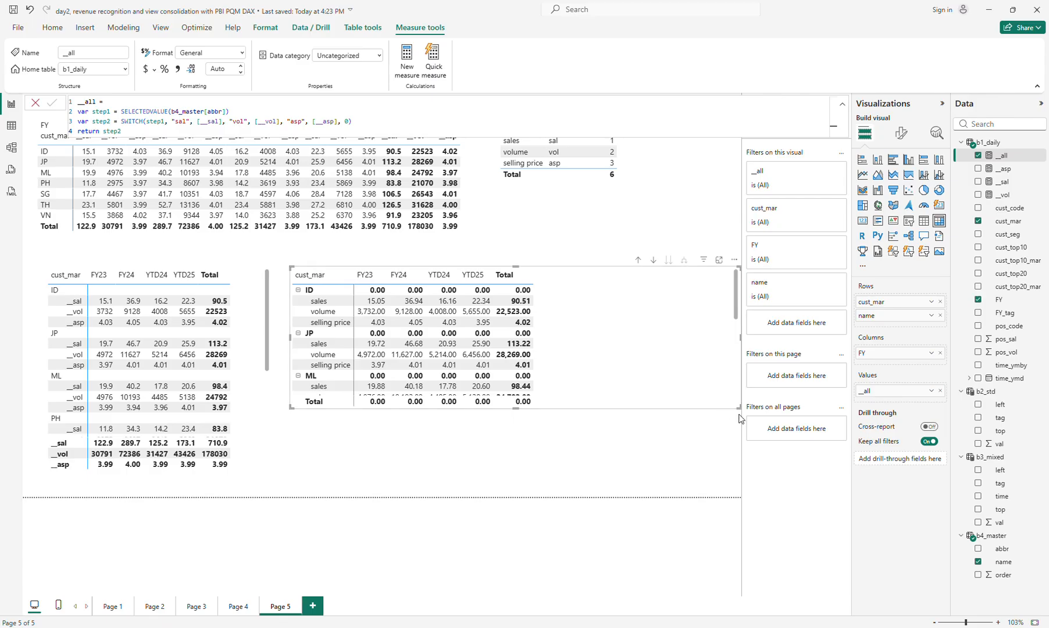
pyautogui.moveTo(738, 407); pyautogui.dragTo(568, 437)
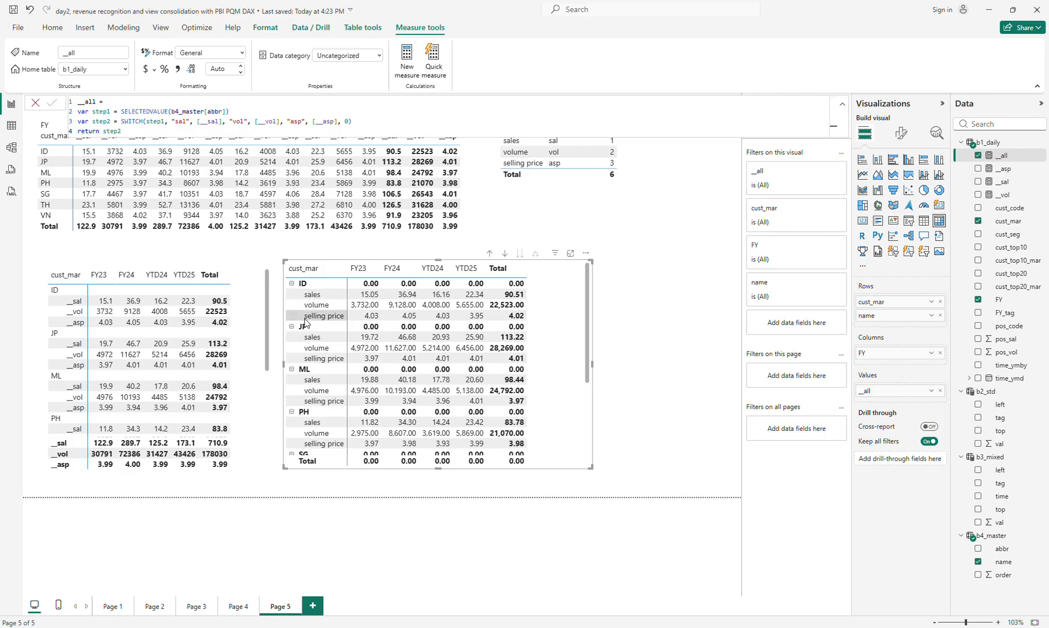
pyautogui.moveTo(564, 367); pyautogui.dragTo(562, 358)
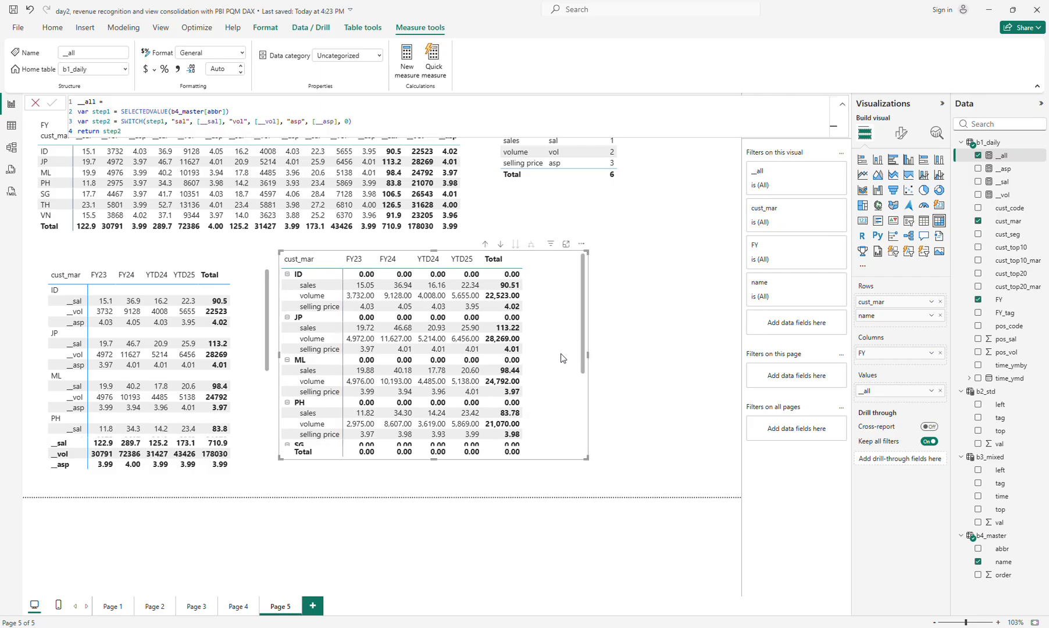
pyautogui.moveTo(586, 459); pyautogui.dragTo(574, 469)
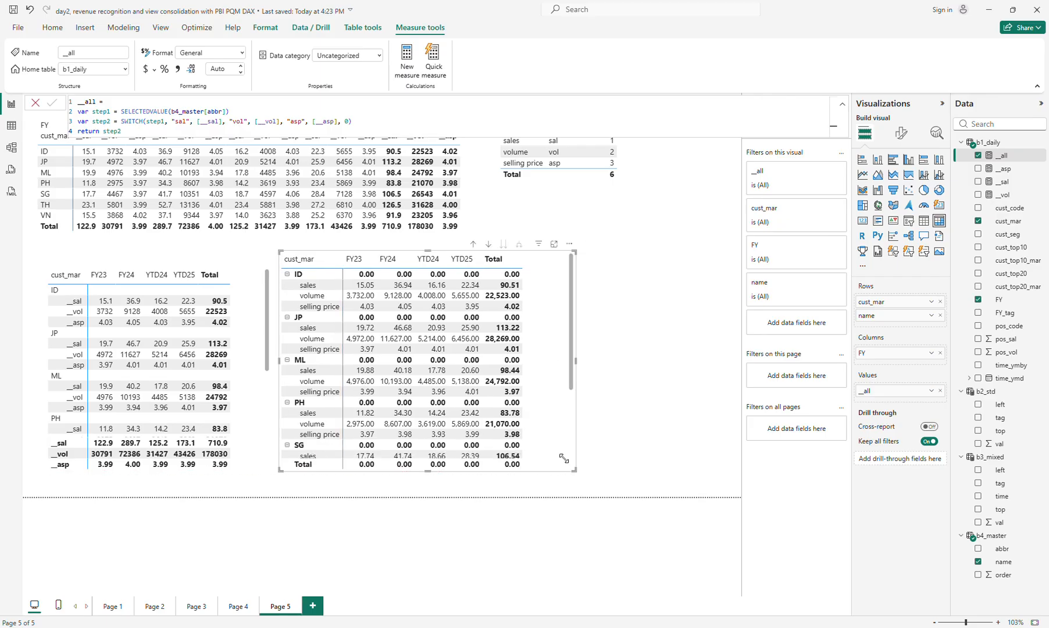
# Add a new report page and paste a copy of the __all matrix onto it
pyautogui.click(313, 605)
pyautogui.hotkey('ctrl', 'v')
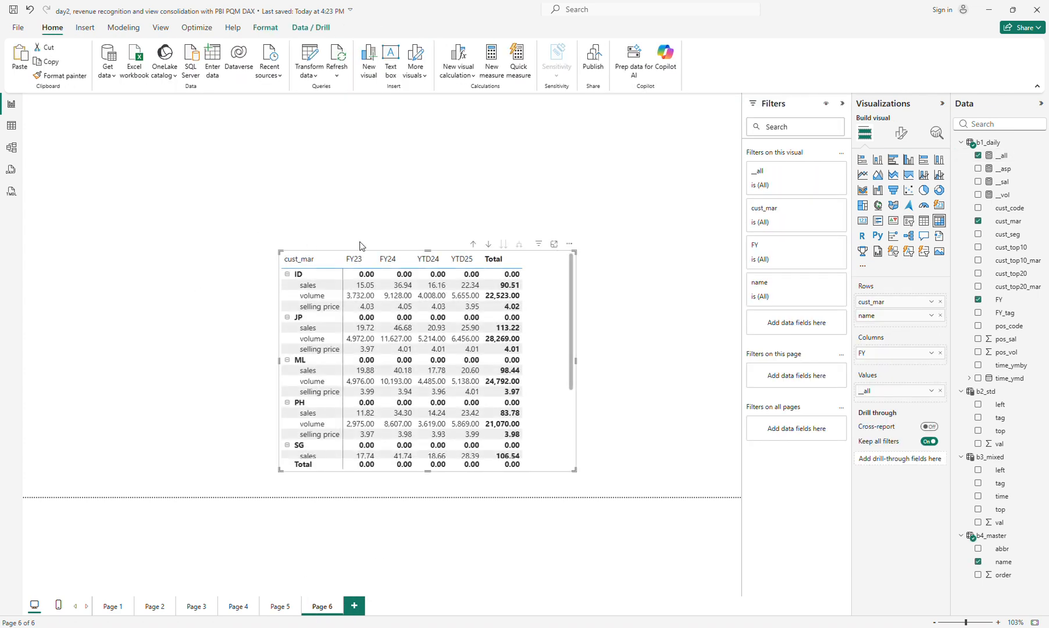
# Move the __all matrix to the page's upper left corner and paste a second copy beside it
pyautogui.moveTo(544, 295); pyautogui.dragTo(293, 150)
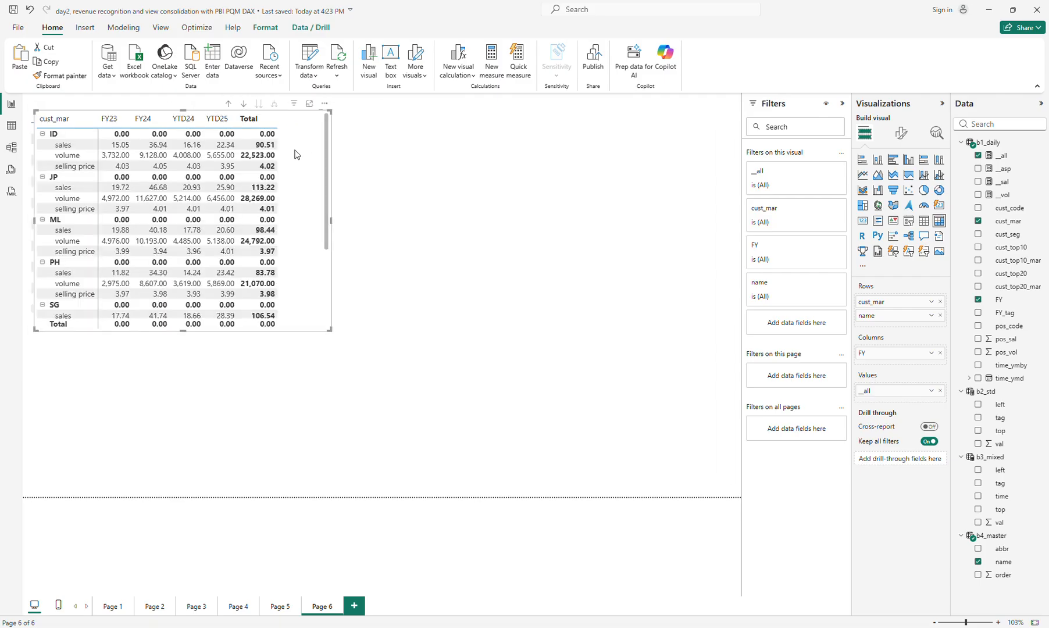
pyautogui.hotkey('ctrl', 'v')
pyautogui.moveTo(564, 161); pyautogui.dragTo(612, 159)
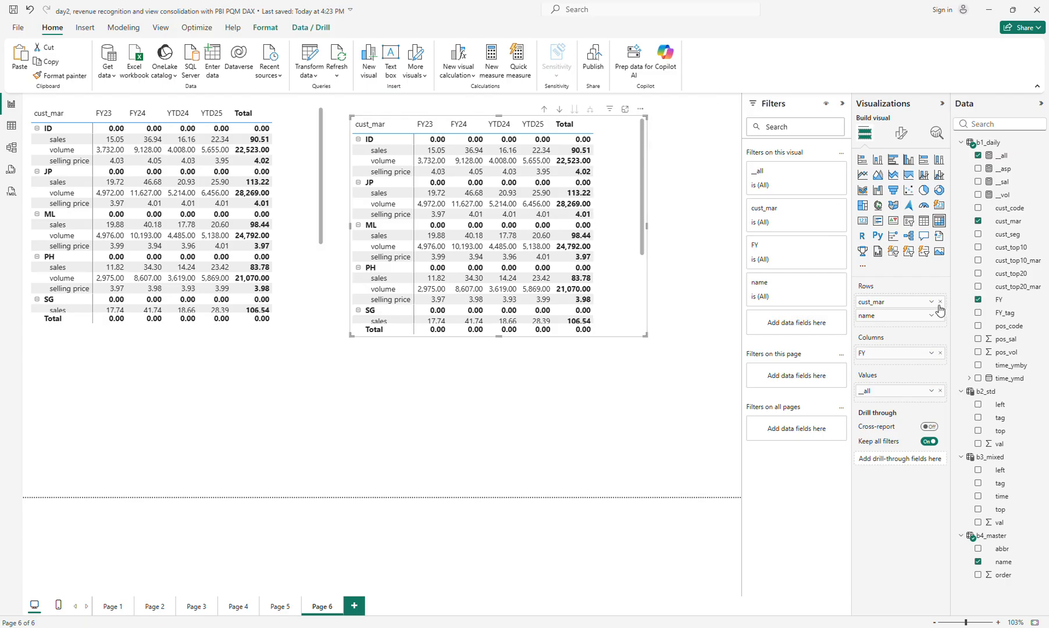
# Place name above cust_mar in the copied matrix's rows, expand all rows one level, and make the matrix tall enough to show them
pyautogui.moveTo(910, 302); pyautogui.dragTo(911, 323)
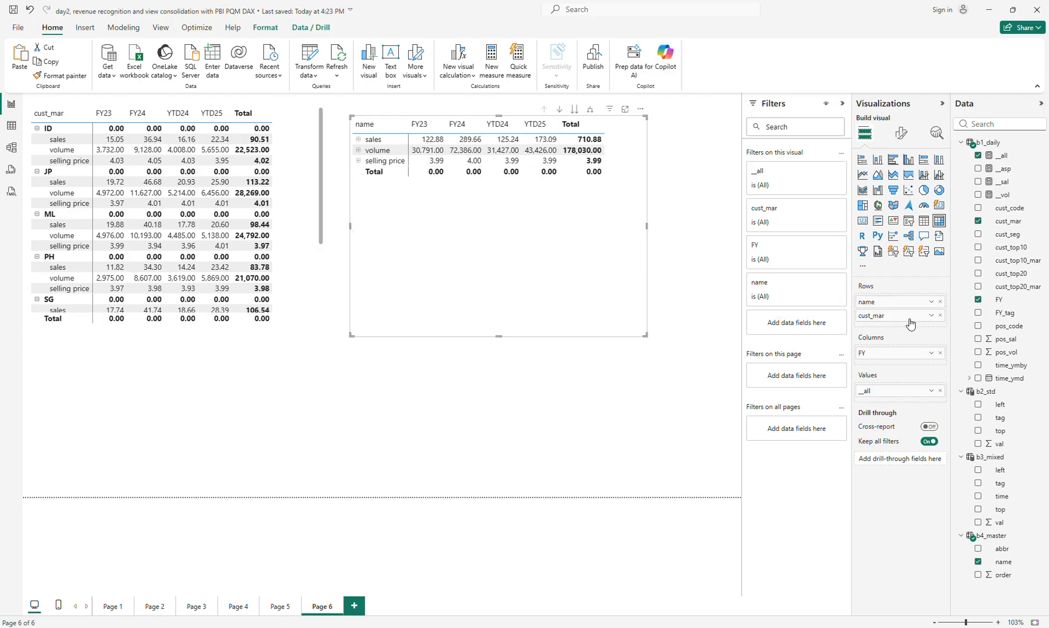
pyautogui.click(590, 109)
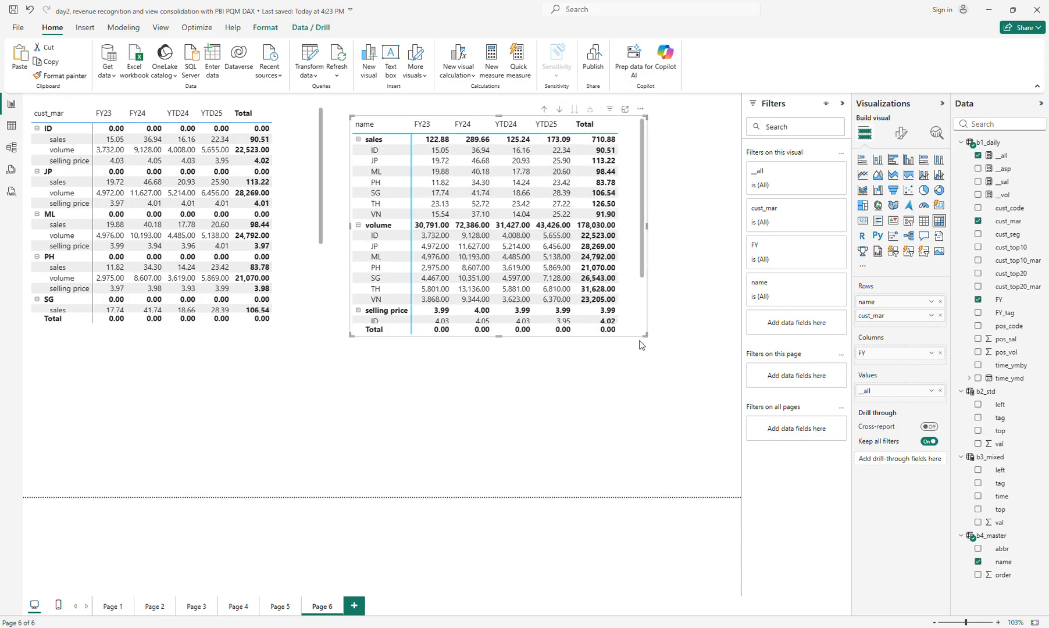
pyautogui.moveTo(645, 336); pyautogui.dragTo(647, 433)
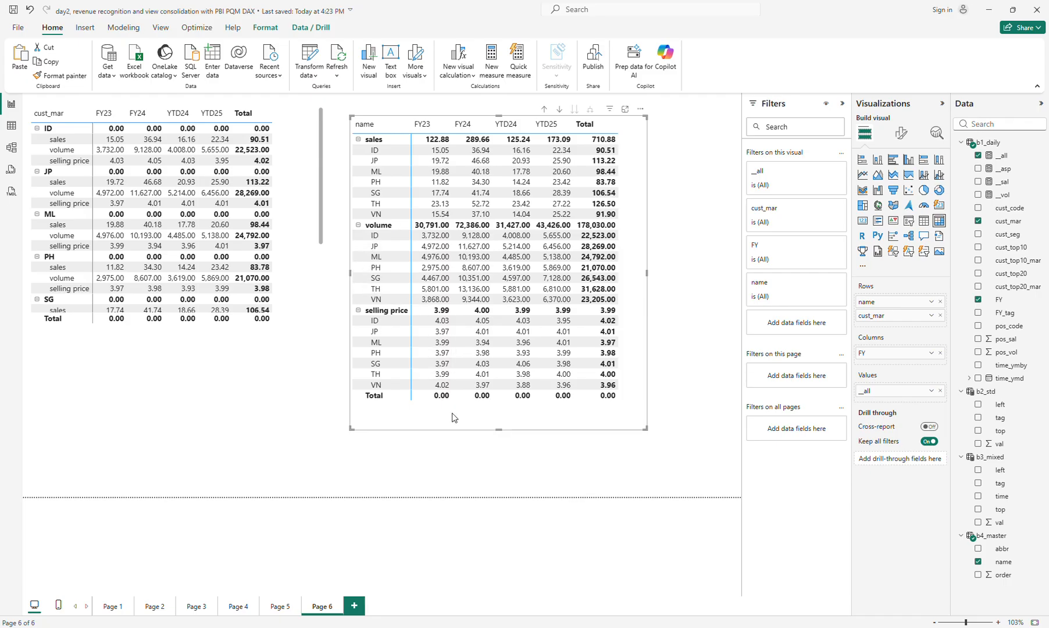
pyautogui.moveTo(635, 406); pyautogui.dragTo(633, 402)
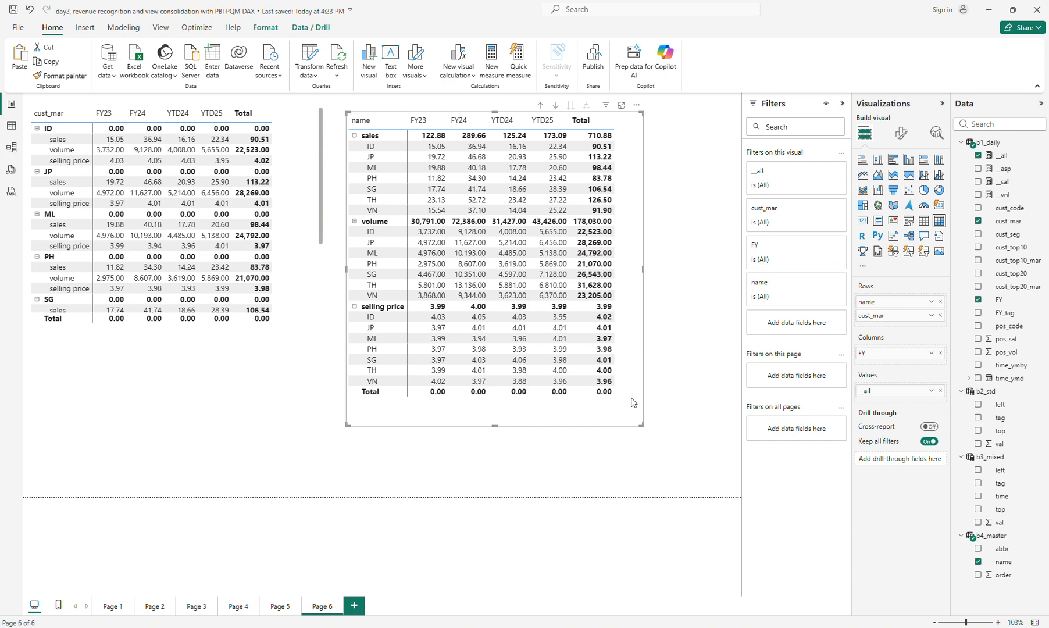
# Add another report page and paste the name-by-cust_mar matrix near its upper left corner
pyautogui.click(354, 605)
pyautogui.hotkey('ctrl', 'v')
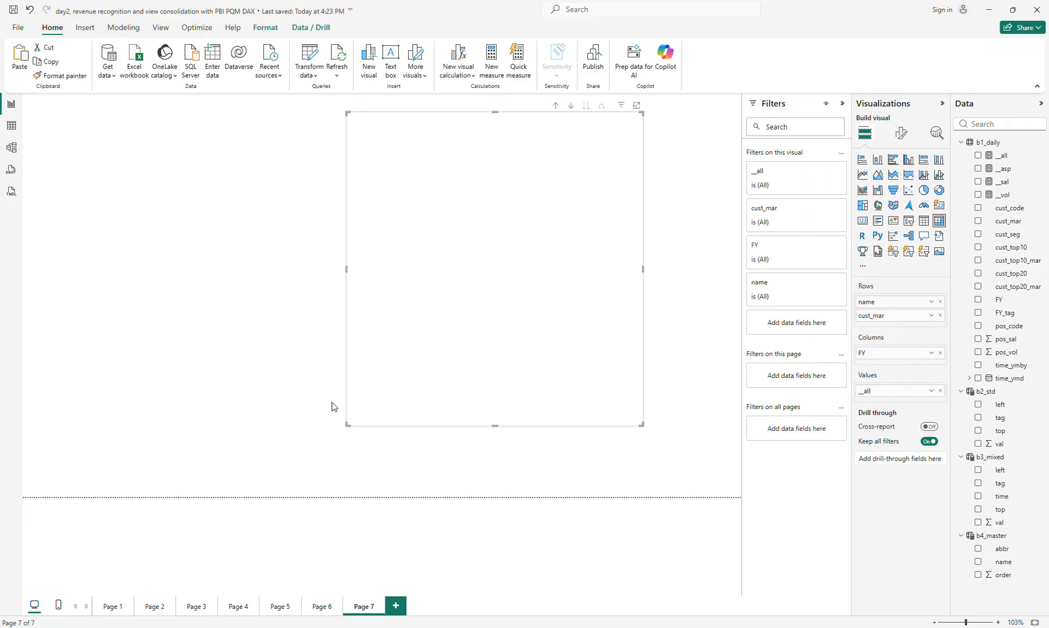
pyautogui.moveTo(556, 341); pyautogui.dragTo(319, 346)
# Replace cust_mar with cust_seg below name in the pasted matrix's rows and shrink the matrix to fit its contents
pyautogui.moveTo(1012, 239); pyautogui.dragTo(920, 324)
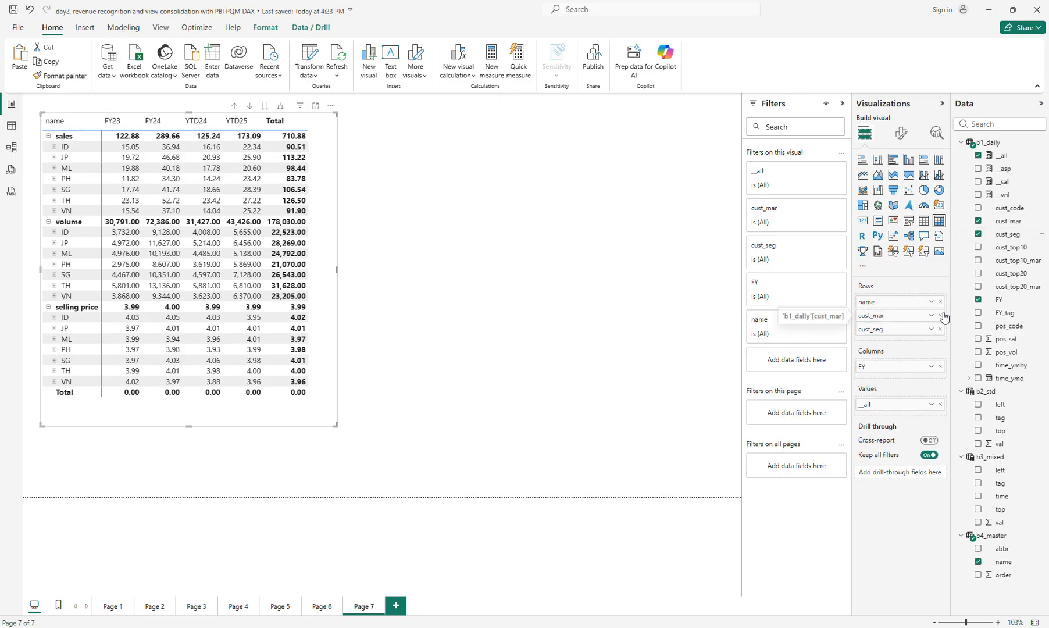
pyautogui.click(940, 315)
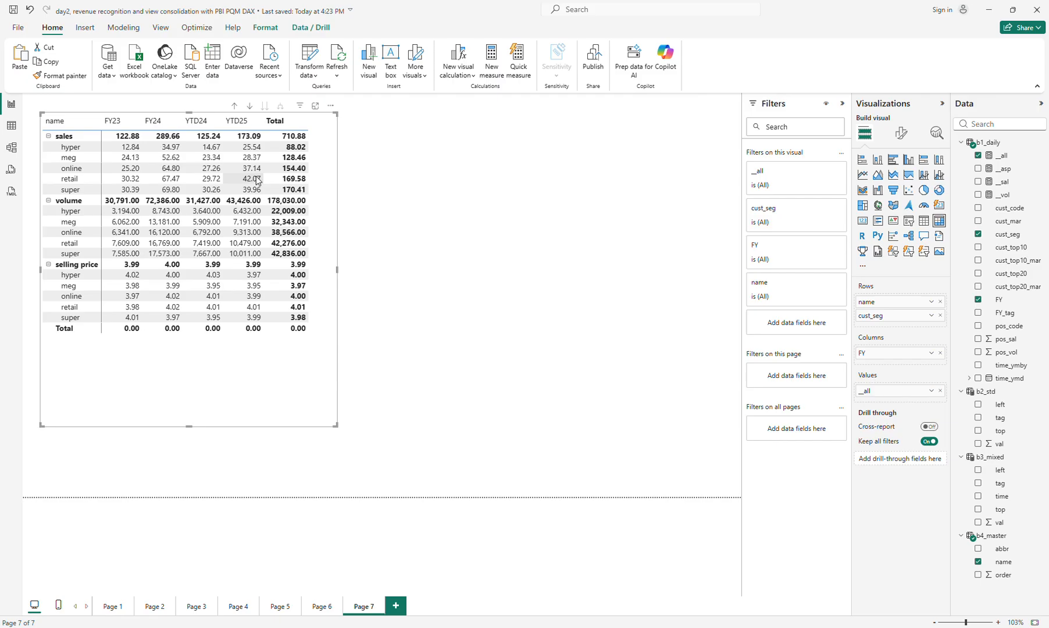
pyautogui.moveTo(262, 403); pyautogui.dragTo(261, 414)
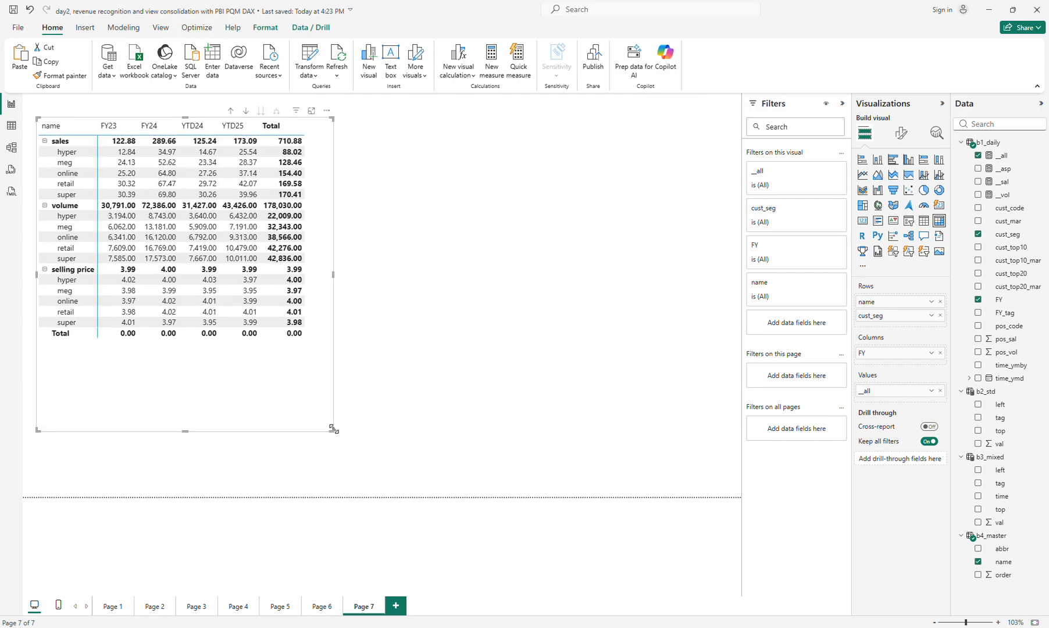
pyautogui.moveTo(332, 428); pyautogui.dragTo(312, 369)
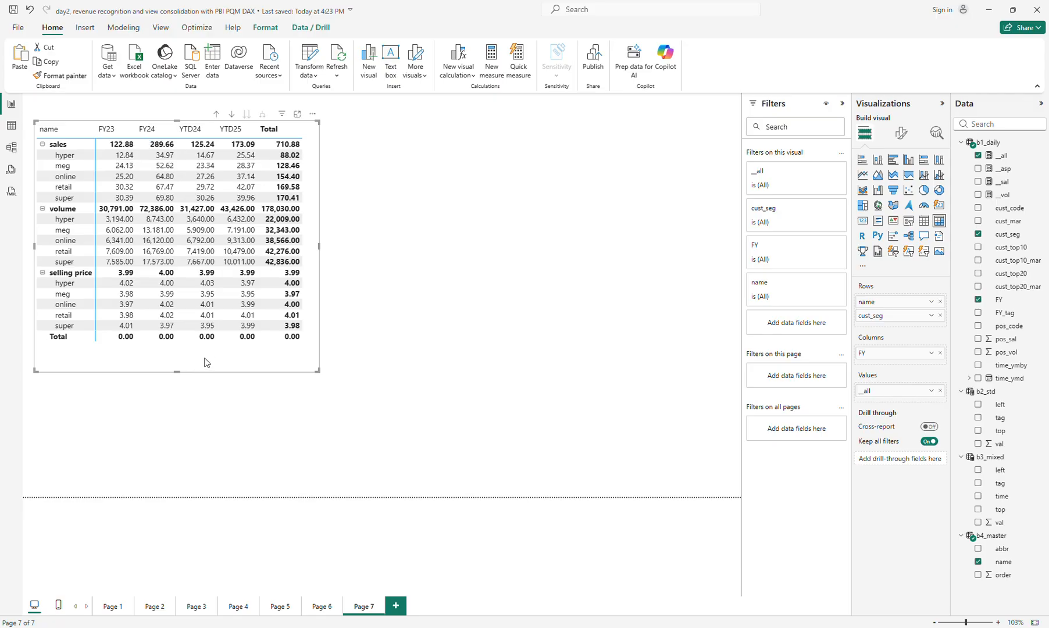
# Duplicate the cust_seg matrix beside the original, with name above FY in the columns expanded one level, and make the copy wider and shorter
pyautogui.keyDown('ctrl'); pyautogui.moveTo(205, 362); pyautogui.dragTo(515, 372); pyautogui.keyUp('ctrl')
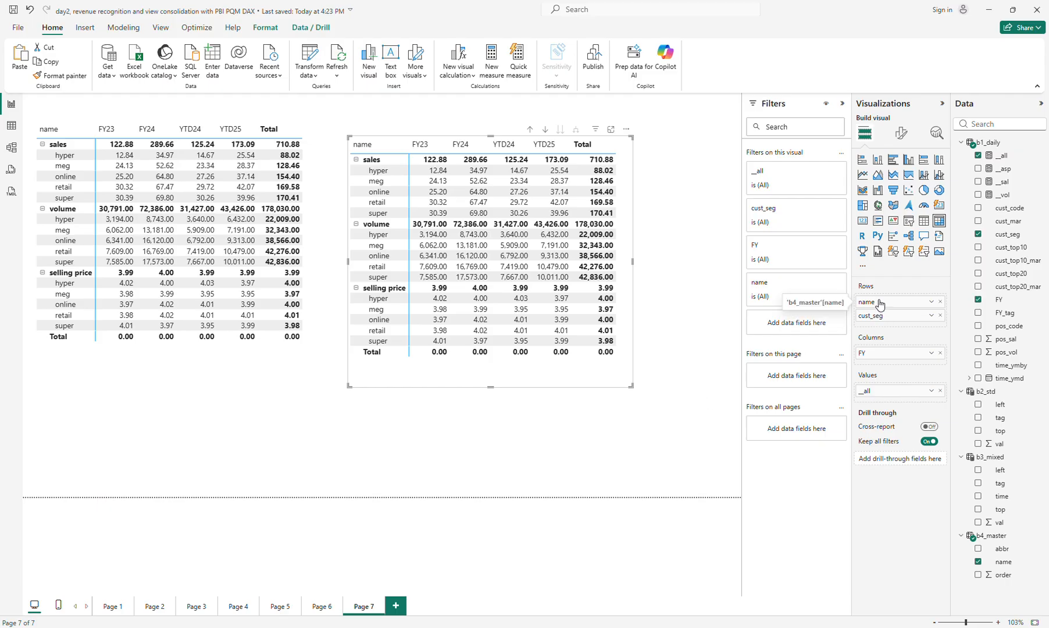
pyautogui.moveTo(878, 303); pyautogui.dragTo(884, 351)
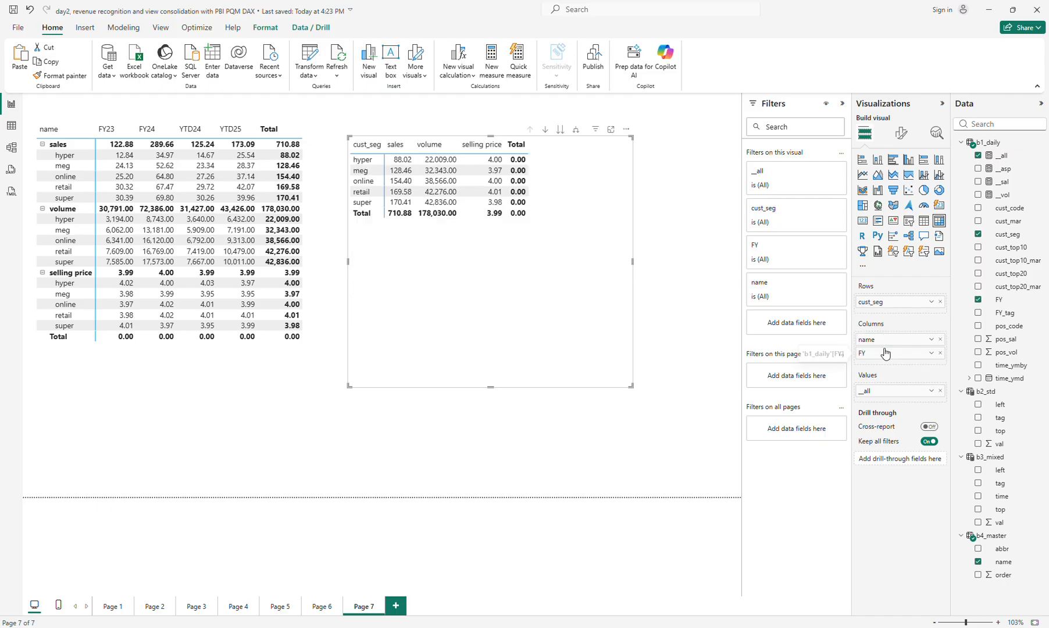
pyautogui.click(575, 132)
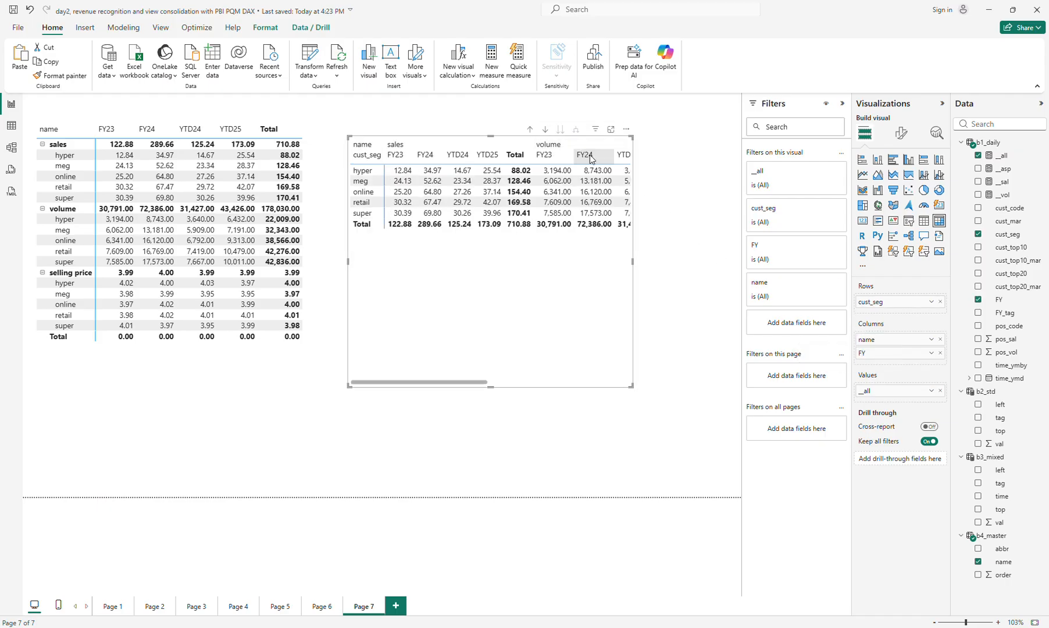
pyautogui.moveTo(632, 385); pyautogui.dragTo(664, 262)
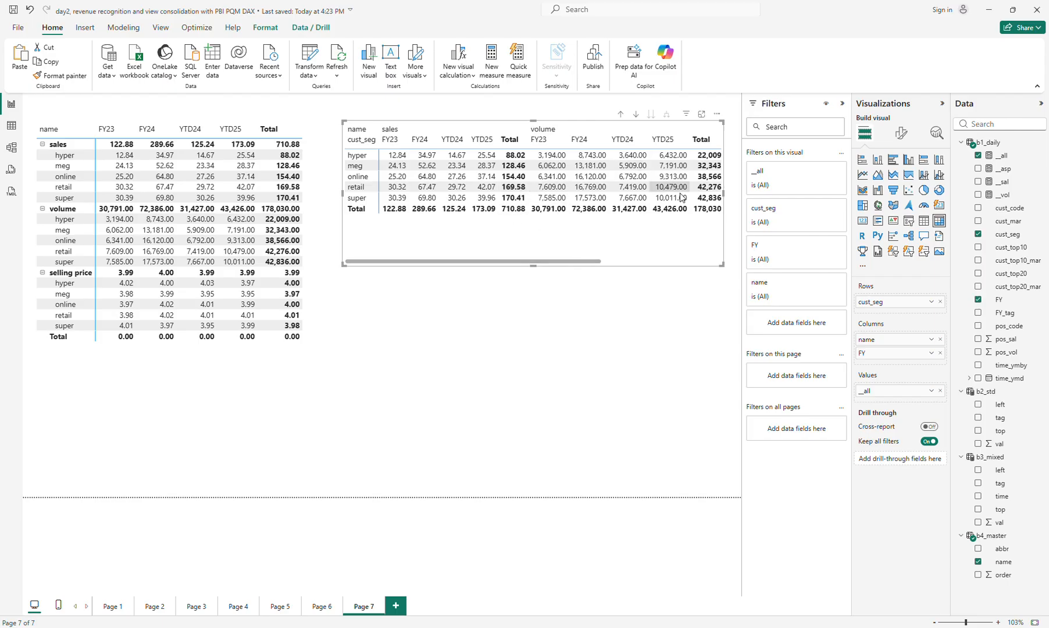
# Search the wide matrix's format settings for Total and turn off its column subtotals
pyautogui.click(900, 133)
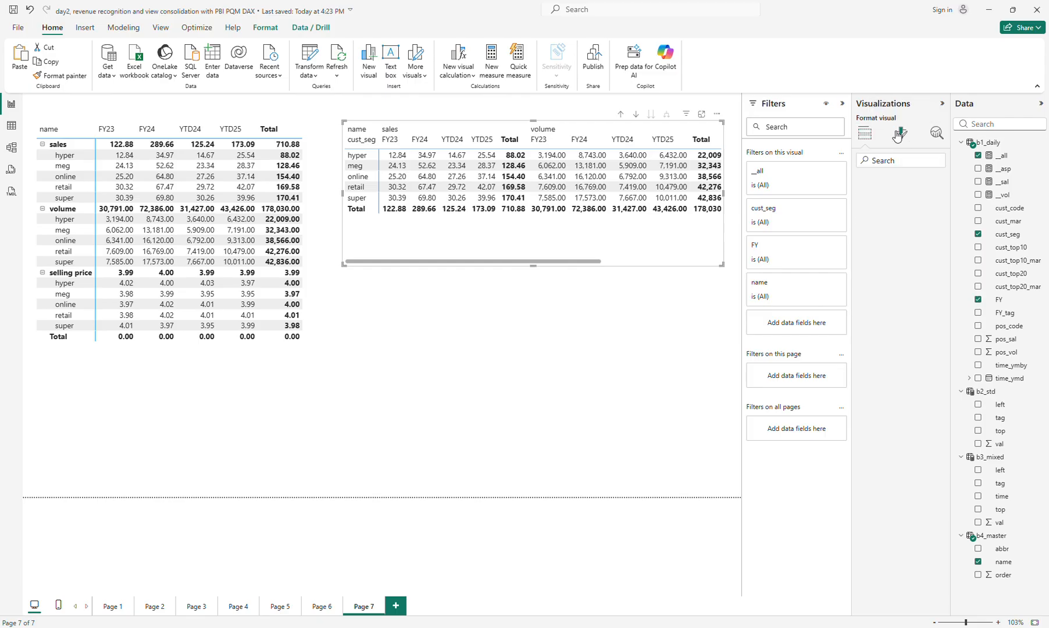
pyautogui.write('T')
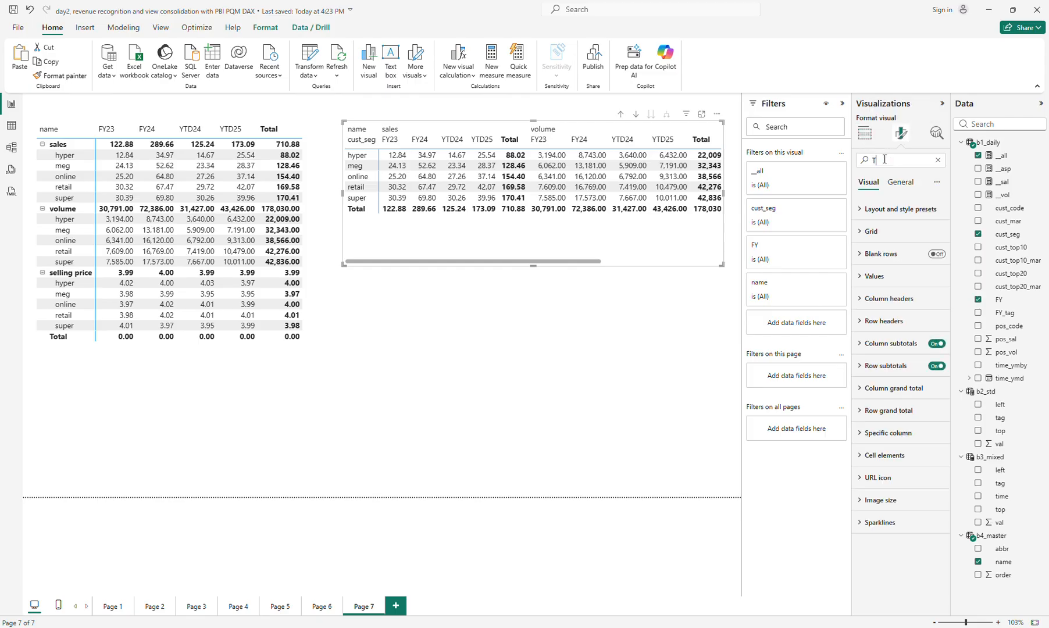
pyautogui.write('otal')
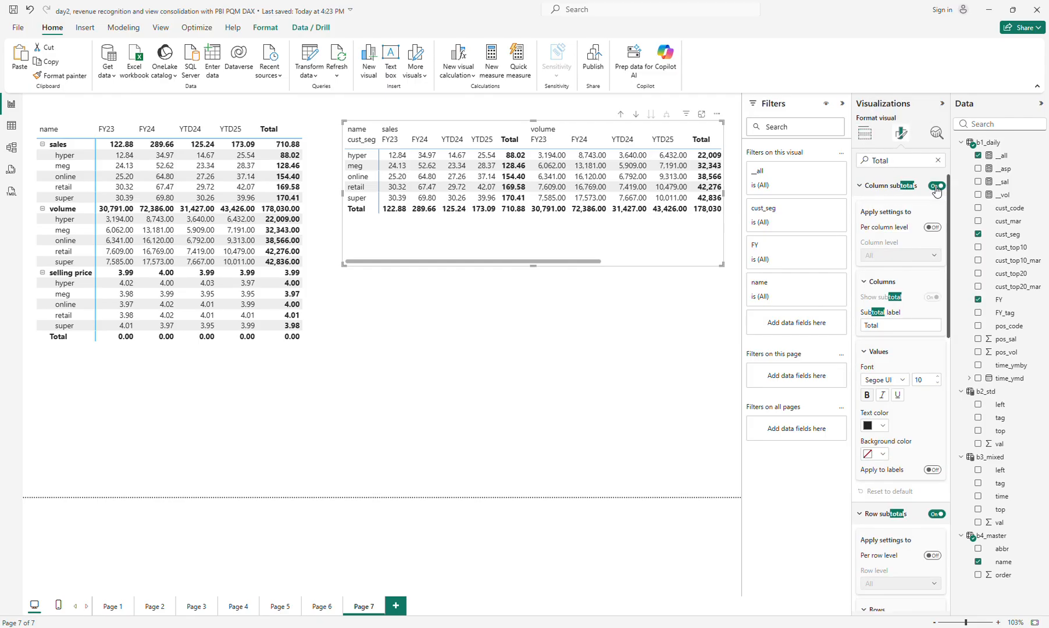
pyautogui.click(936, 187)
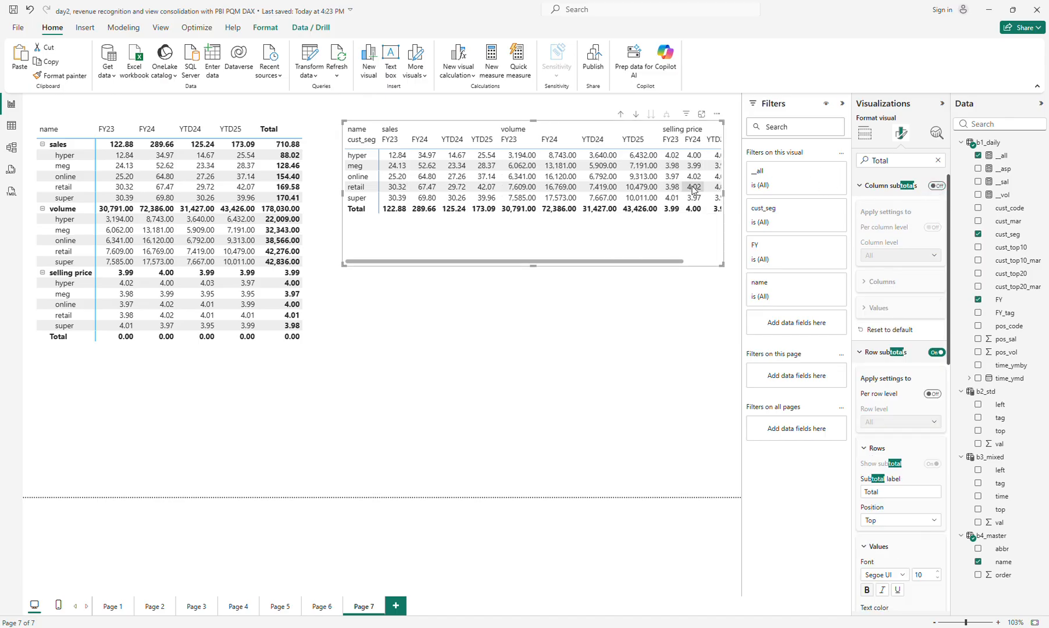
# Make the wide matrix slightly wider and shorter, and adjust its position beside the first matrix
pyautogui.moveTo(620, 264); pyautogui.dragTo(605, 288)
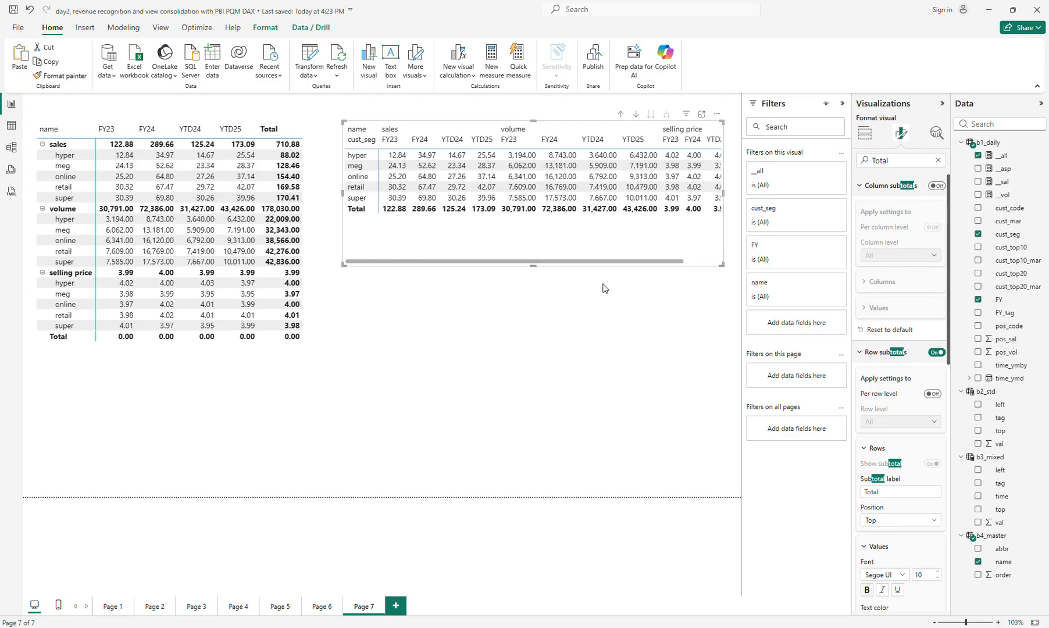
pyautogui.moveTo(571, 254); pyautogui.dragTo(567, 251)
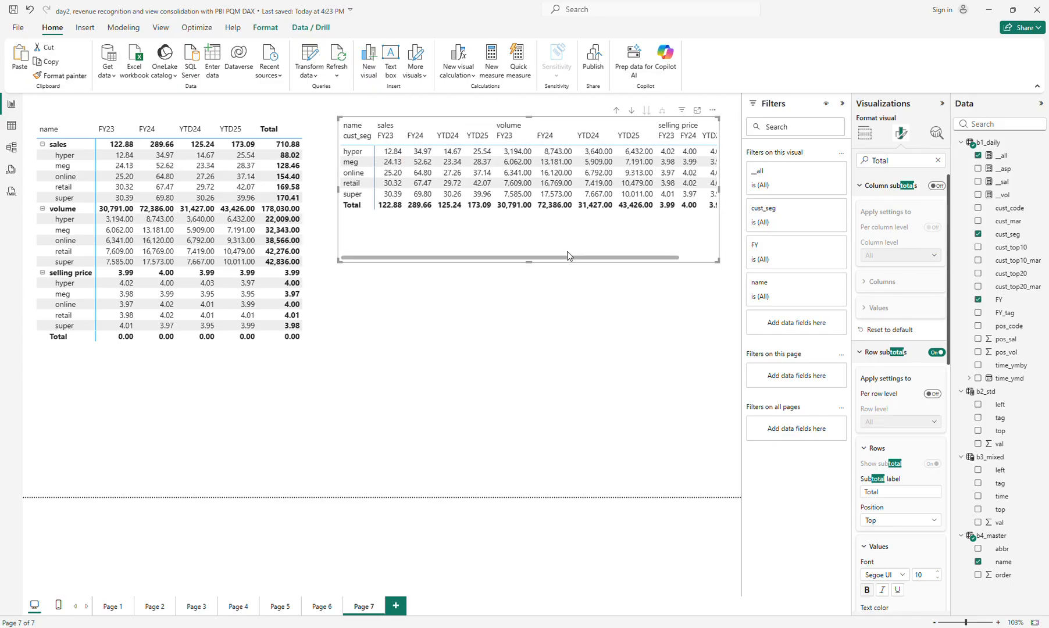
pyautogui.moveTo(717, 262); pyautogui.dragTo(734, 244)
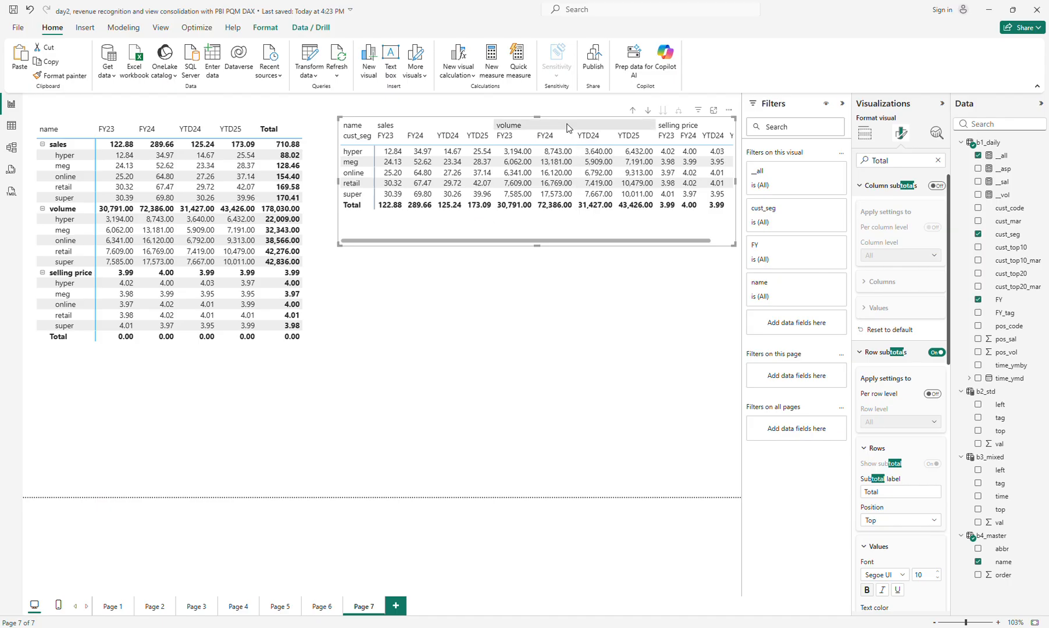
pyautogui.moveTo(590, 242); pyautogui.dragTo(616, 242)
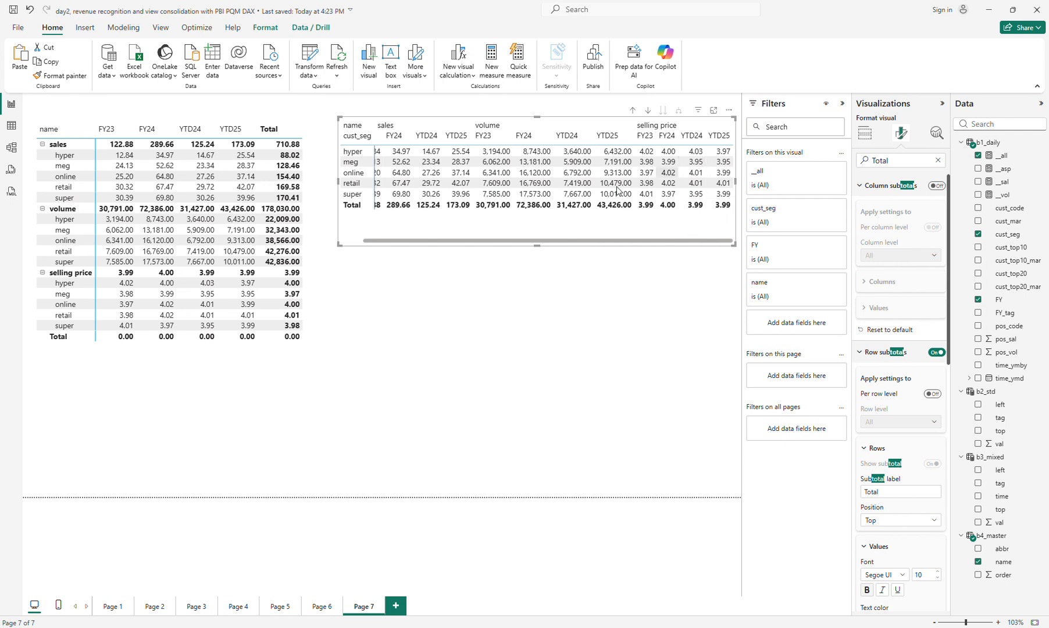
pyautogui.moveTo(438, 233)
pyautogui.mouseDown()
pyautogui.moveTo(435, 264)
pyautogui.moveTo(431, 239)
pyautogui.moveTo(433, 248)
pyautogui.mouseUp()
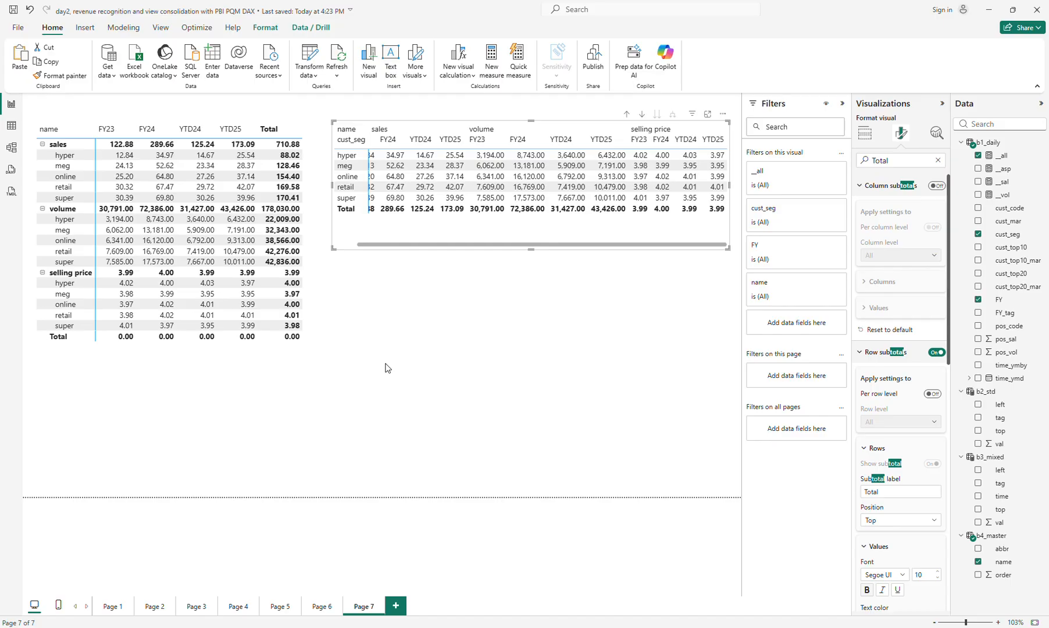
# Review the matrices on pages 3 and 2 and the b2_std table formula, and return to the wide matrix on page 7
pyautogui.click(235, 609)
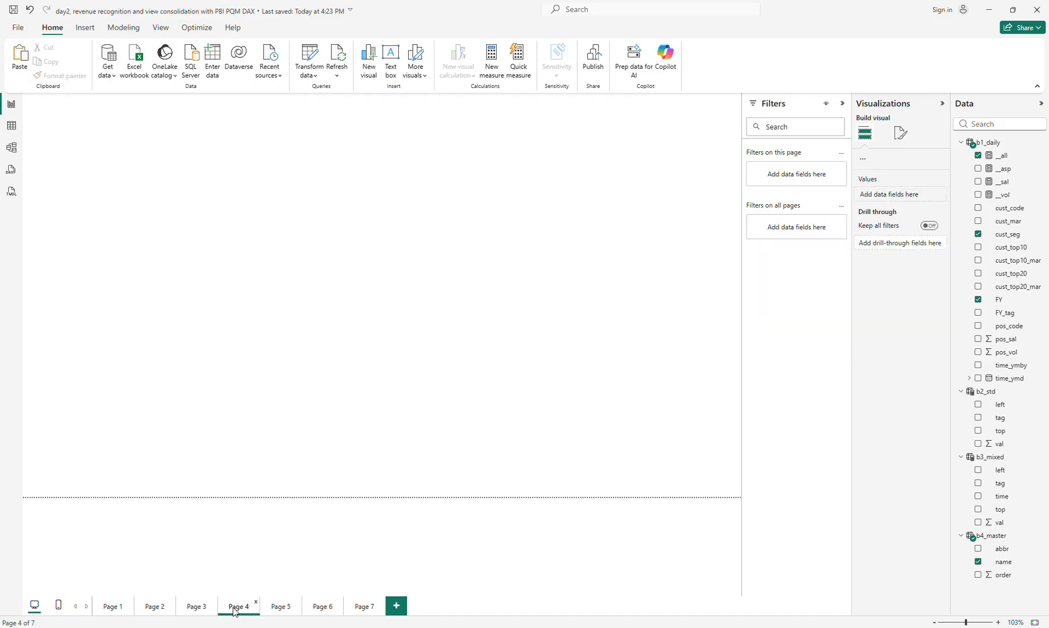
pyautogui.click(198, 606)
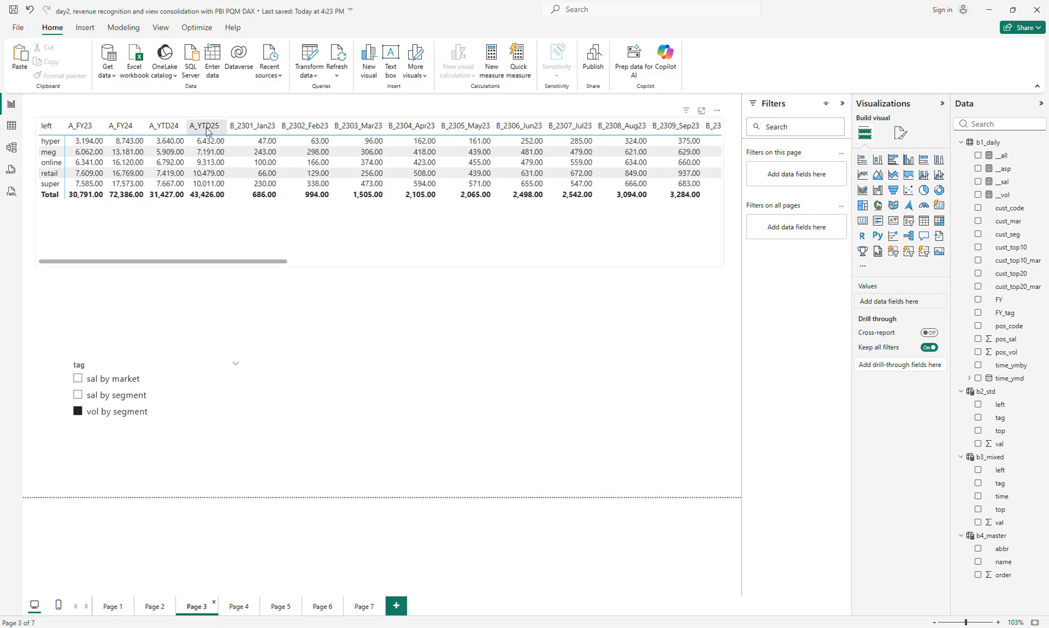
pyautogui.click(155, 604)
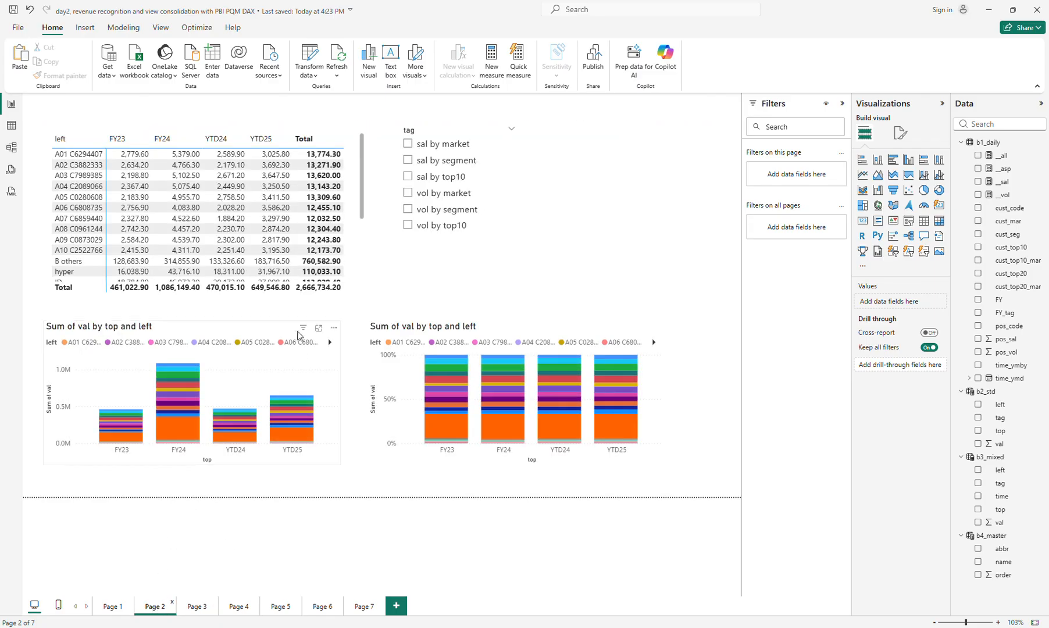
pyautogui.click(356, 204)
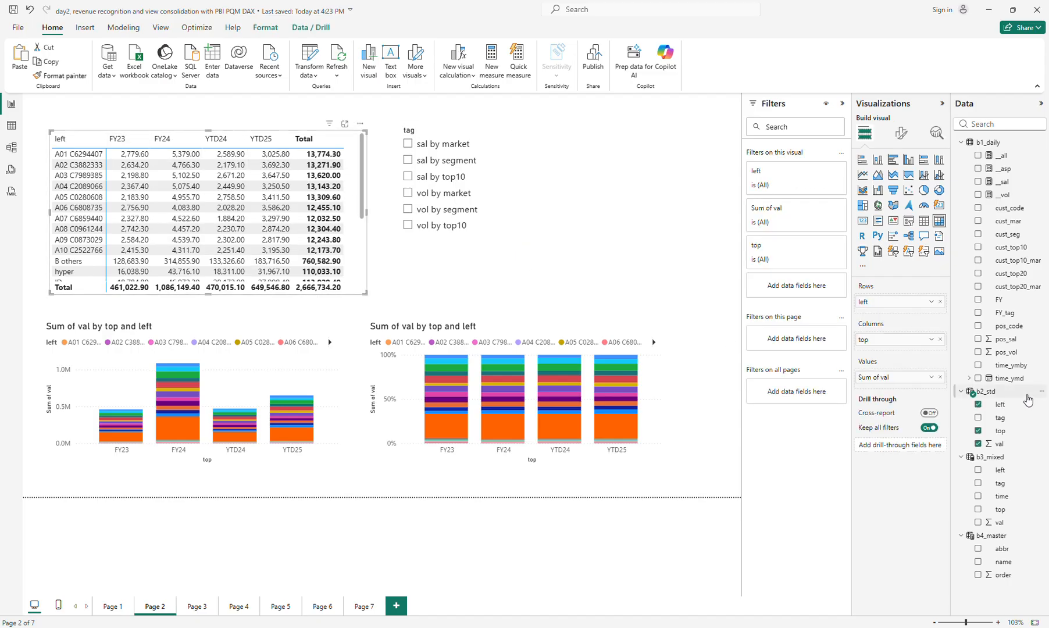
pyautogui.click(991, 392)
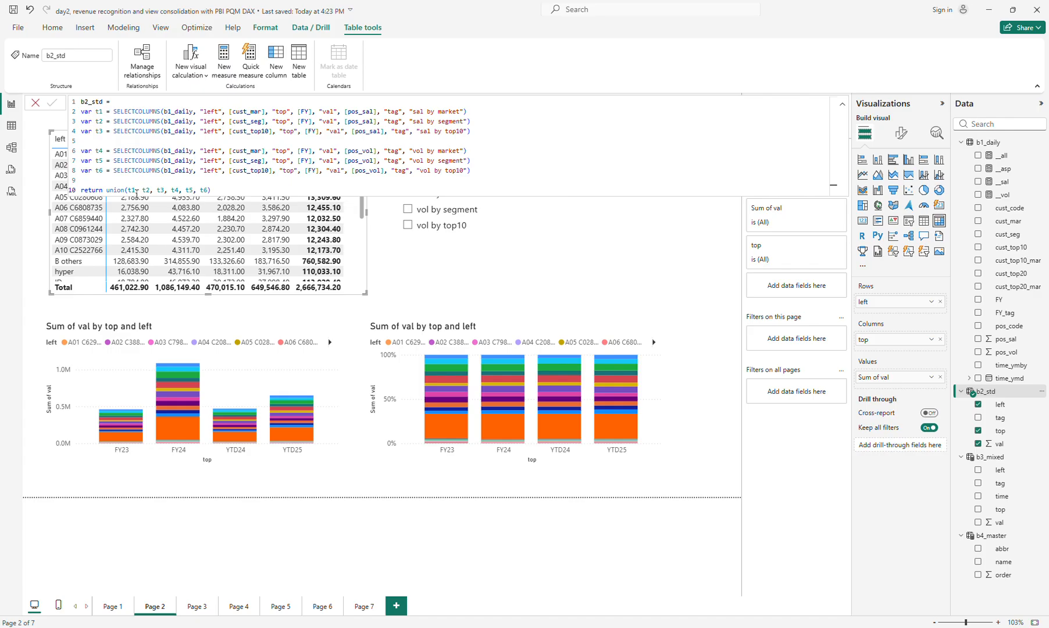
pyautogui.click(364, 606)
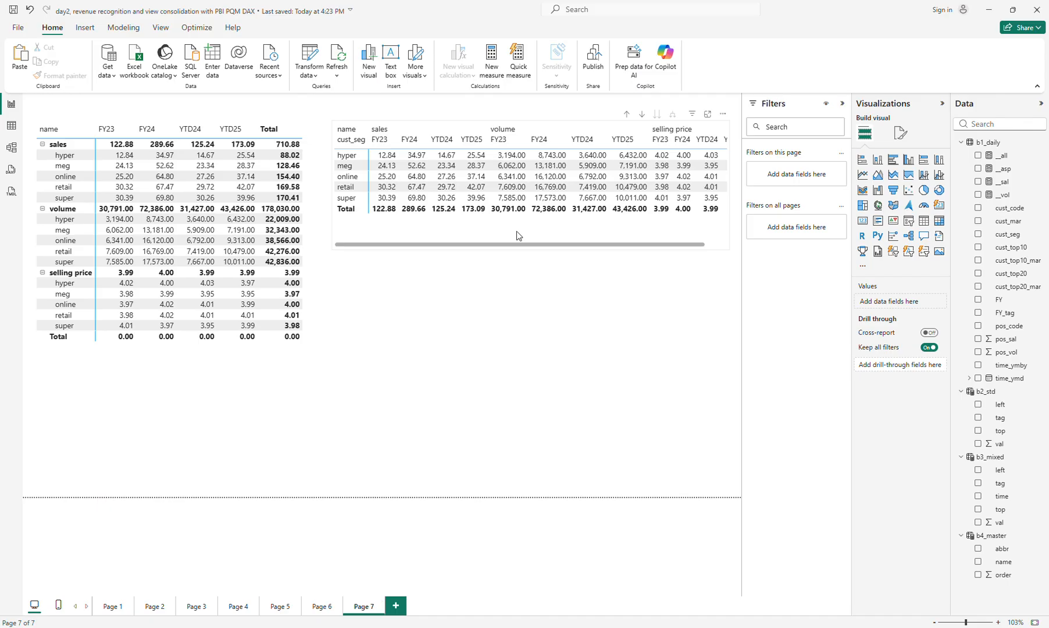
pyautogui.click(516, 231)
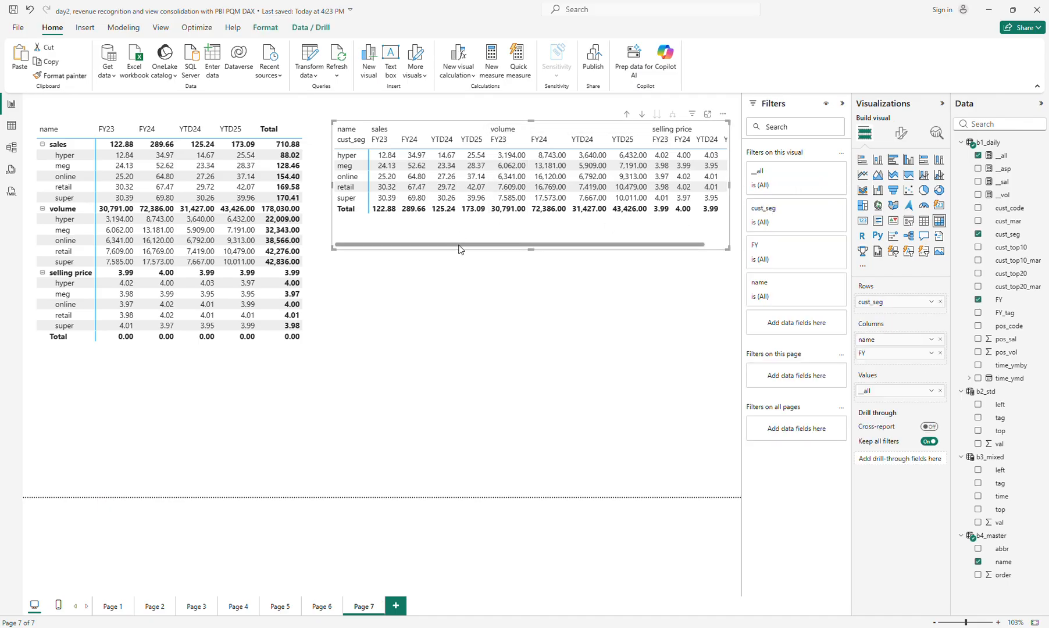